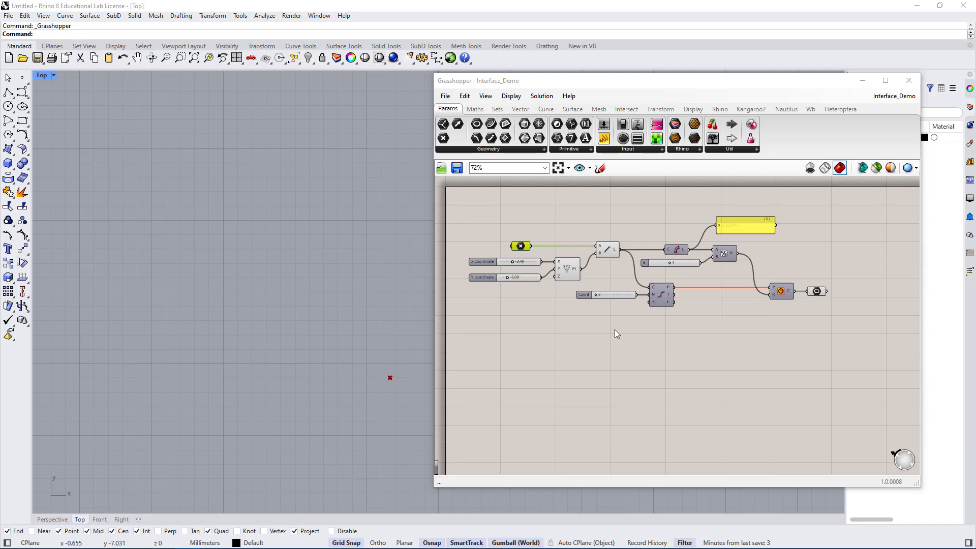
# Move the Point parameter slightly higher on the canvas, above the X coordinate slider.
pyautogui.click(521, 247)
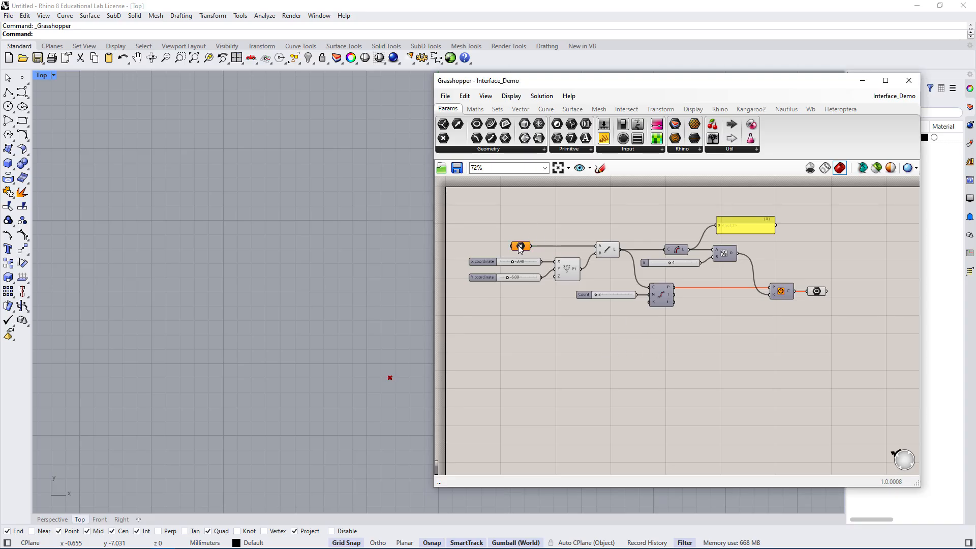
pyautogui.moveTo(520, 246); pyautogui.dragTo(609, 207)
pyautogui.click(608, 249)
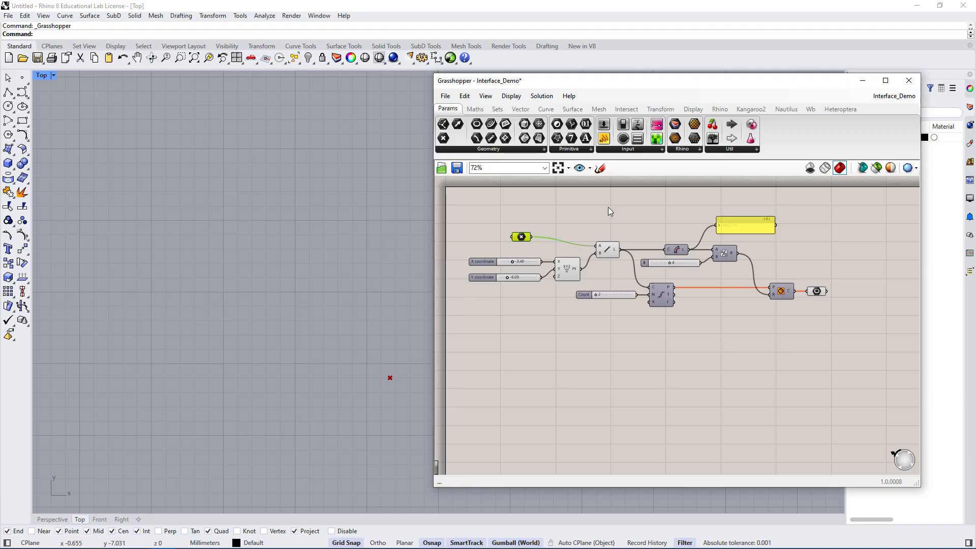
pyautogui.click(751, 360)
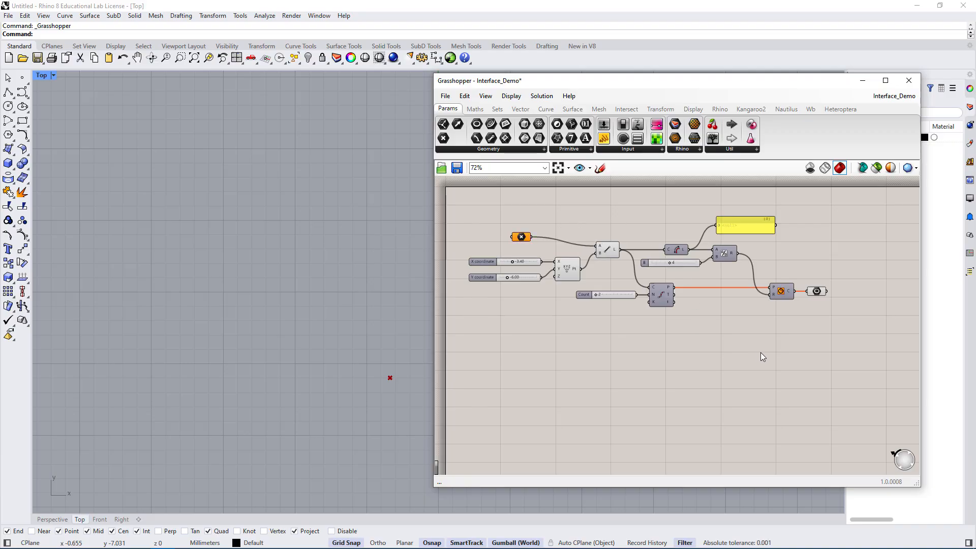
# Disconnect the panel's input from the Length component's output.
pyautogui.click(733, 228)
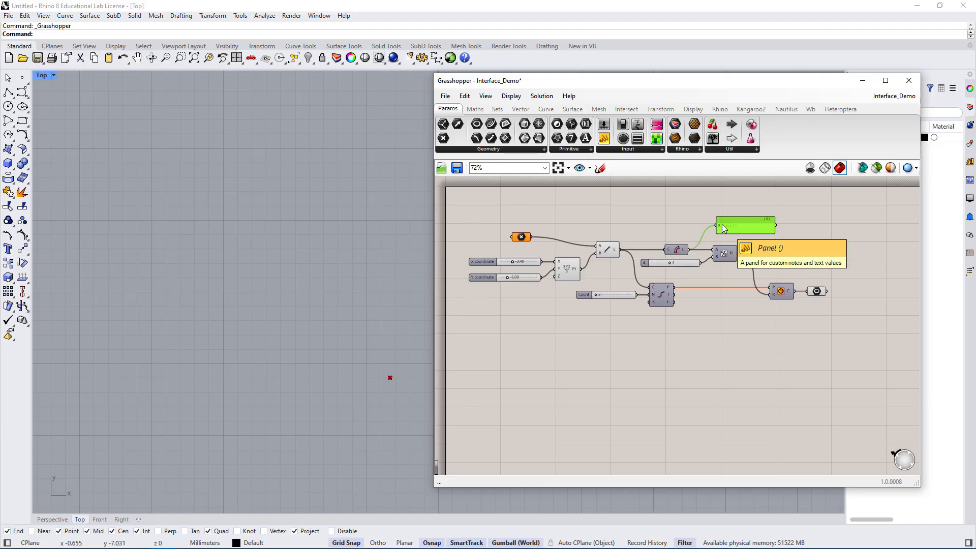
pyautogui.rightClick(724, 229)
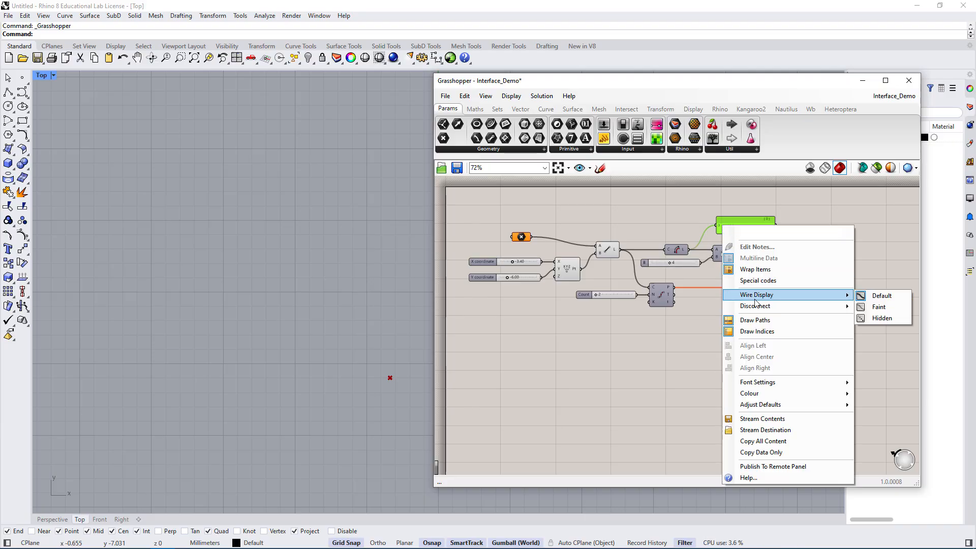
pyautogui.moveTo(801, 306)
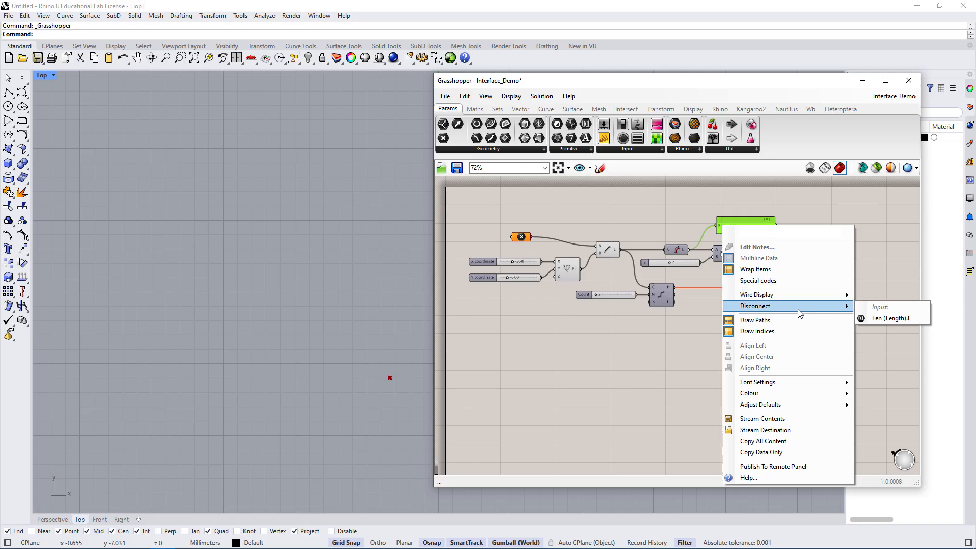
pyautogui.click(888, 319)
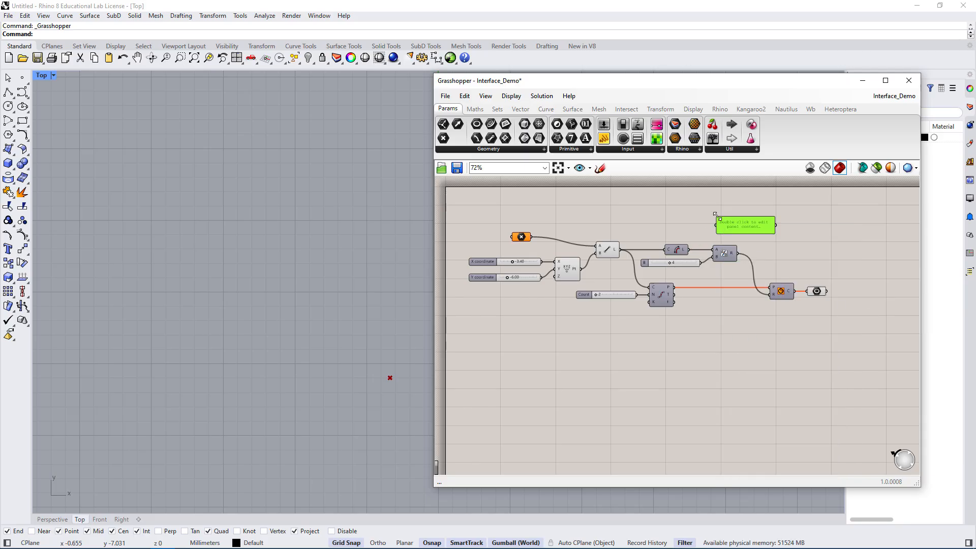
pyautogui.click(677, 249)
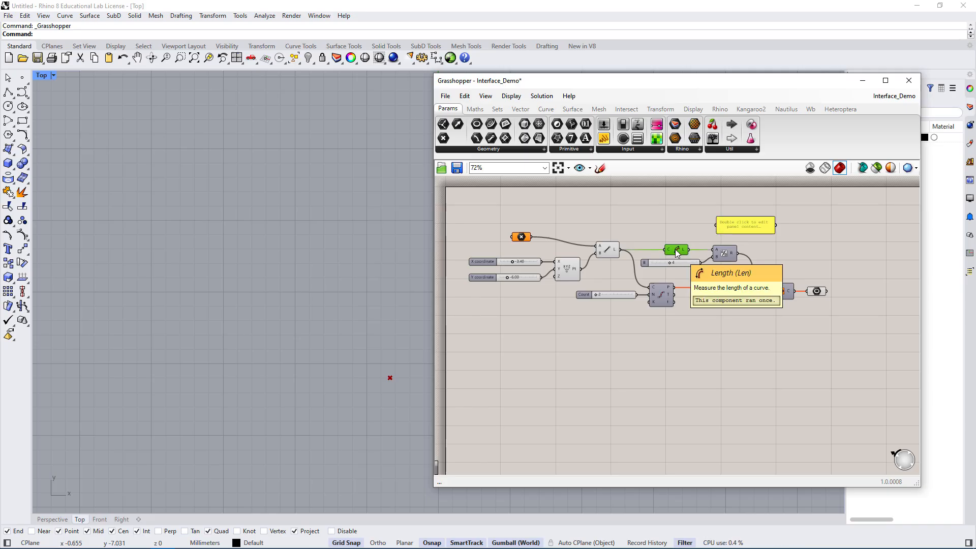
pyautogui.click(608, 250)
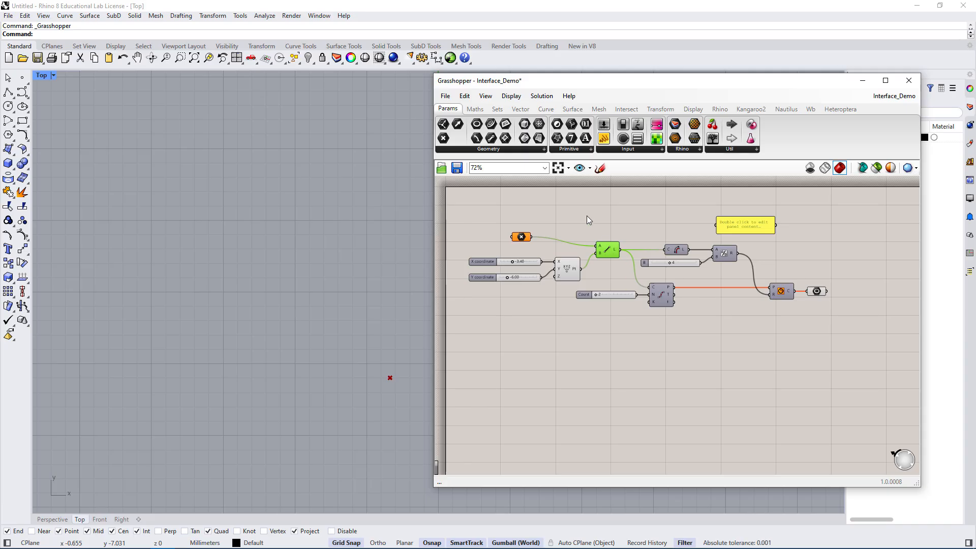
pyautogui.click(541, 221)
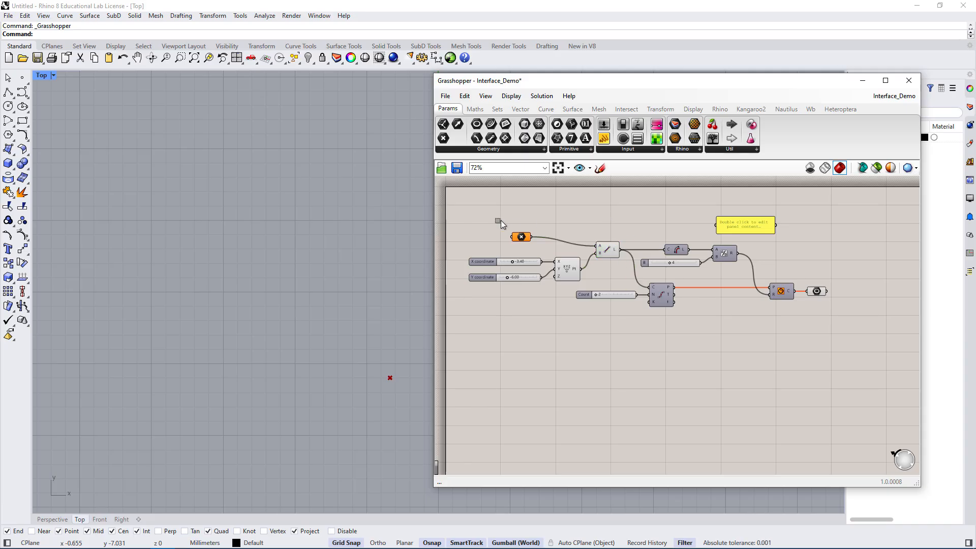
pyautogui.moveTo(501, 221); pyautogui.dragTo(557, 250)
pyautogui.click(699, 210)
pyautogui.click(742, 226)
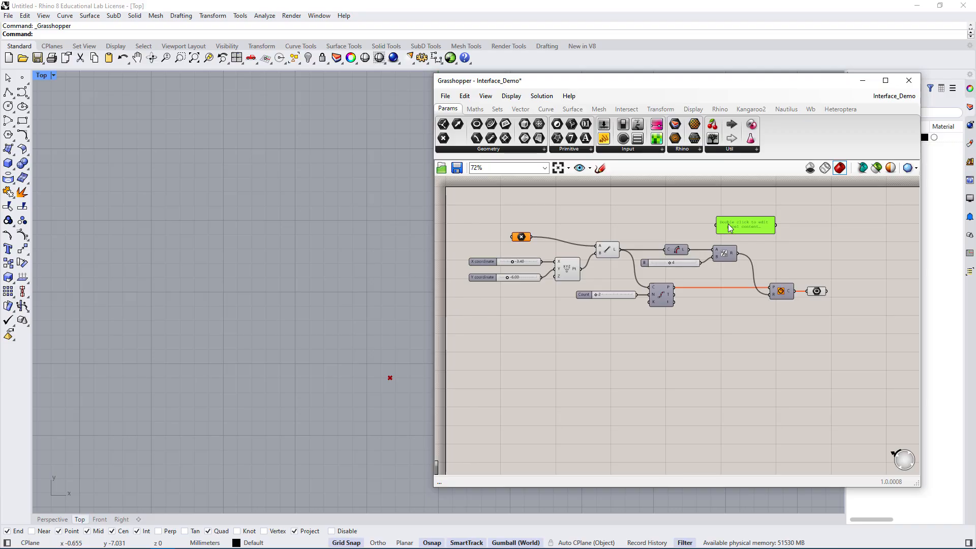
# Wire the Length output back into the panel, and detach and restore that wire once more.
pyautogui.moveTo(689, 249); pyautogui.dragTo(716, 227)
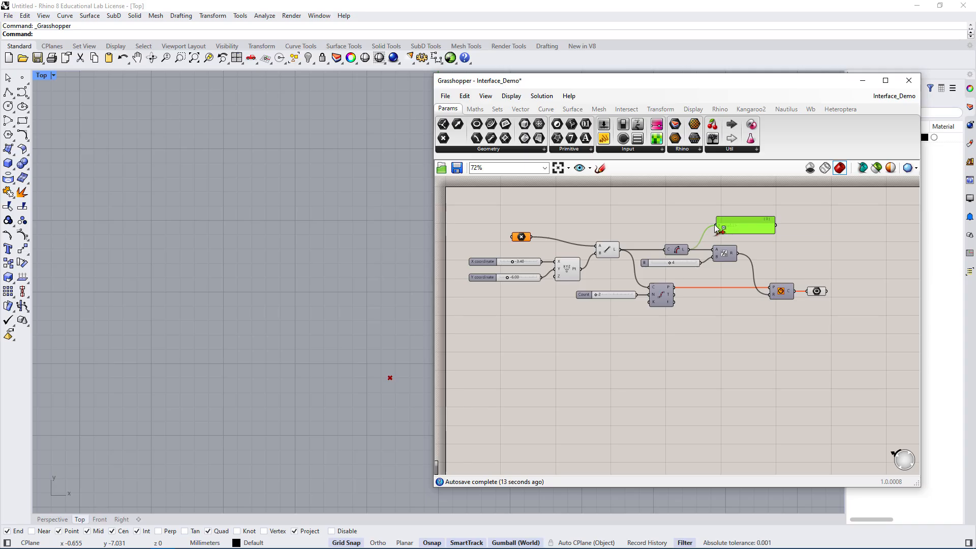
pyautogui.moveTo(714, 225); pyautogui.dragTo(691, 251)
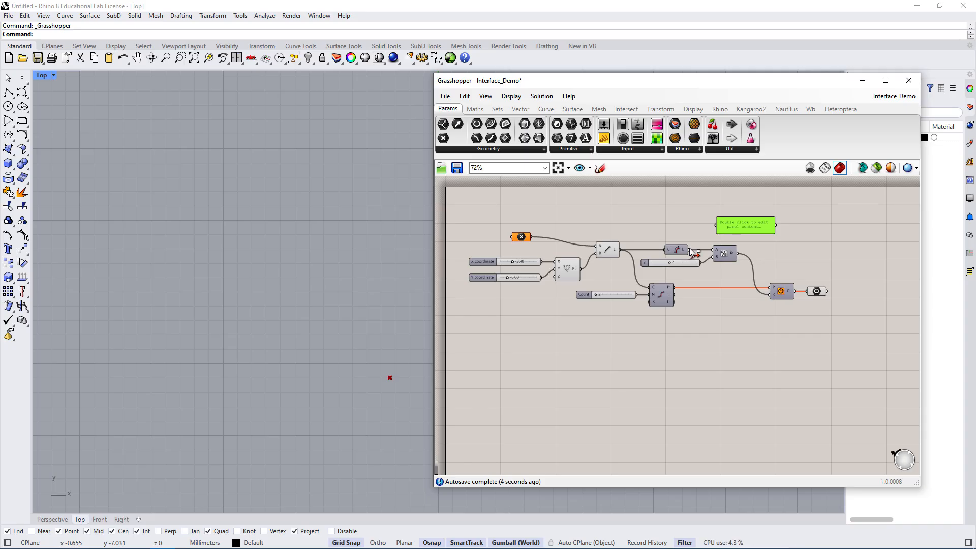
pyautogui.moveTo(690, 221)
pyautogui.mouseDown()
pyautogui.moveTo(678, 205)
pyautogui.moveTo(681, 249)
pyautogui.moveTo(686, 206)
pyautogui.moveTo(718, 225)
pyautogui.moveTo(719, 190)
pyautogui.moveTo(696, 209)
pyautogui.mouseUp()
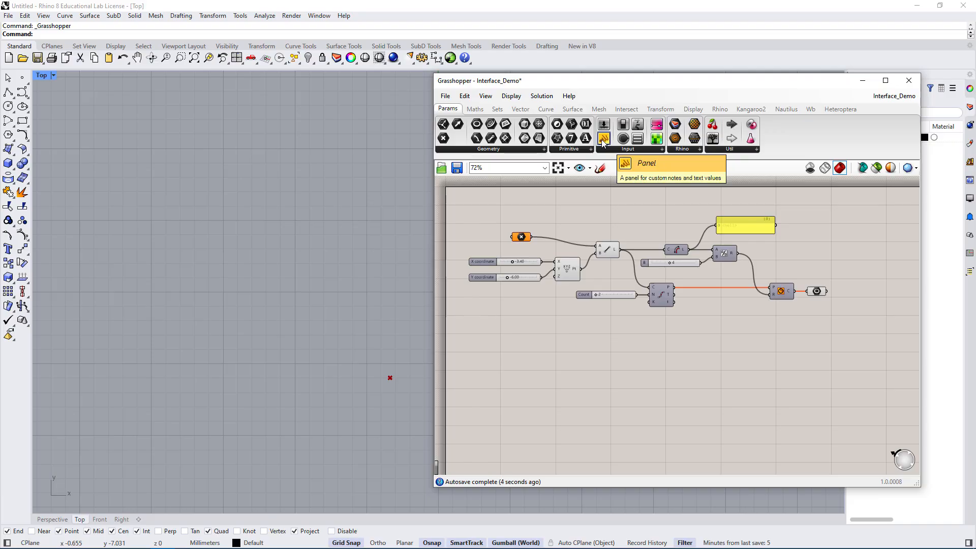
# Move the panel up and away from the Division component and feed it both the Division result and the Length output.
pyautogui.moveTo(748, 229); pyautogui.dragTo(815, 212)
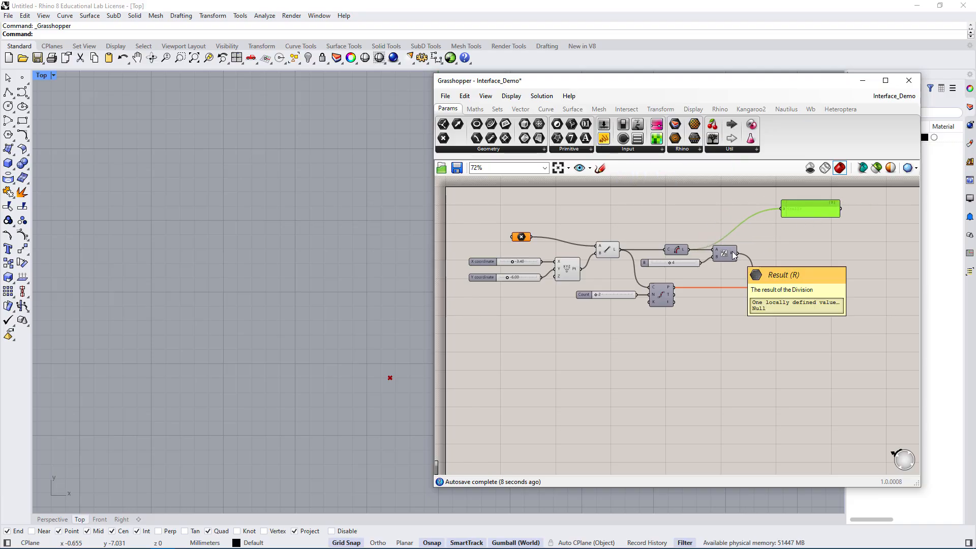
pyautogui.moveTo(737, 252); pyautogui.dragTo(781, 208)
pyautogui.moveTo(688, 251); pyautogui.dragTo(781, 210)
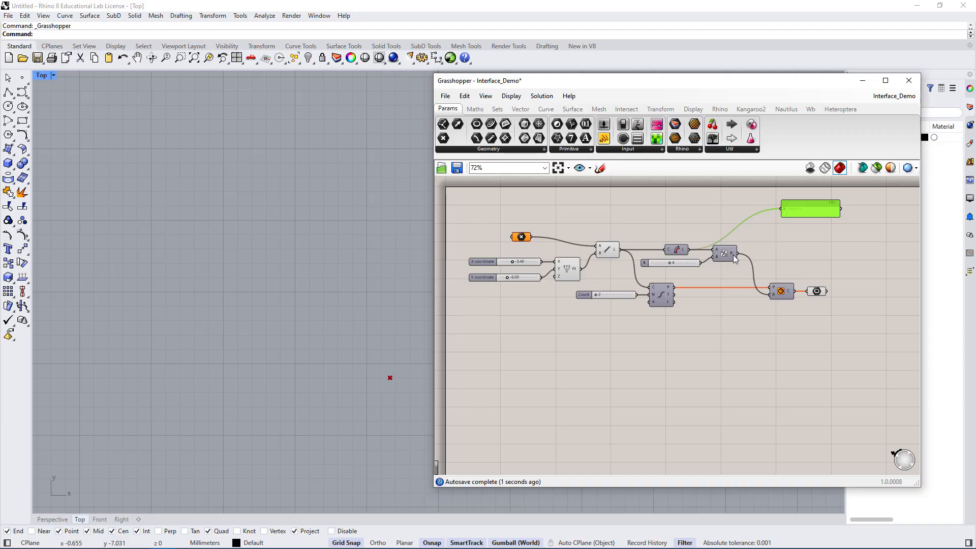
pyautogui.moveTo(737, 253); pyautogui.dragTo(794, 219)
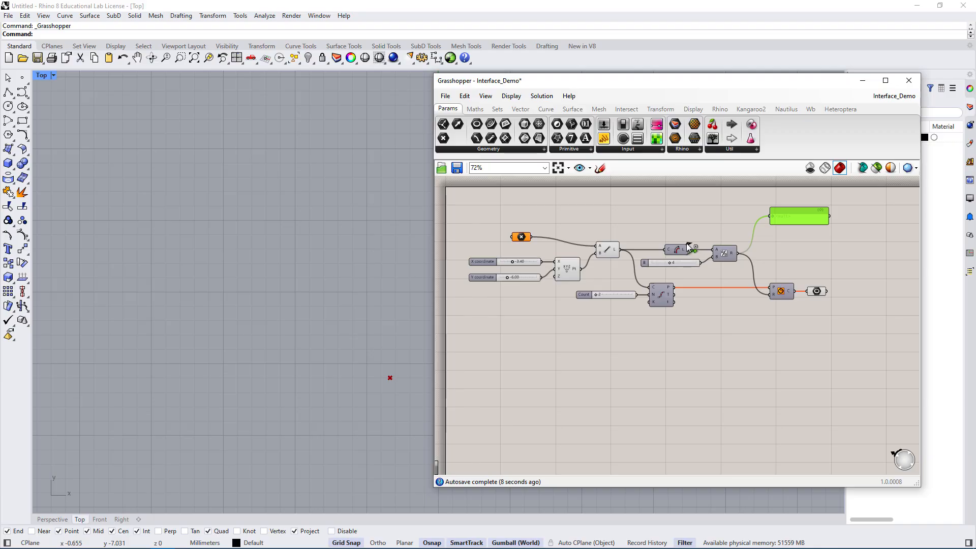
pyautogui.keyDown('shift'); pyautogui.moveTo(688, 247); pyautogui.dragTo(771, 215); pyautogui.keyUp('shift')
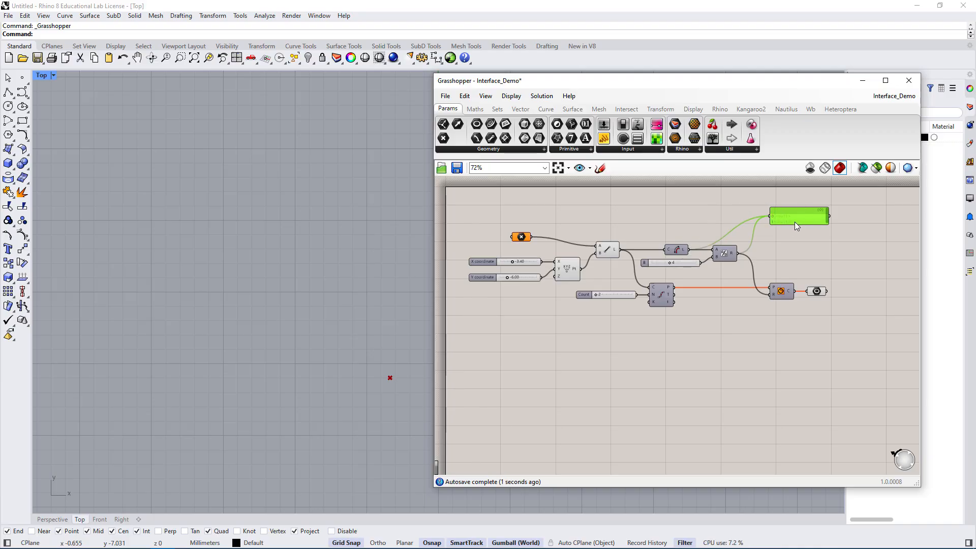
pyautogui.scroll(5, 736, 260)
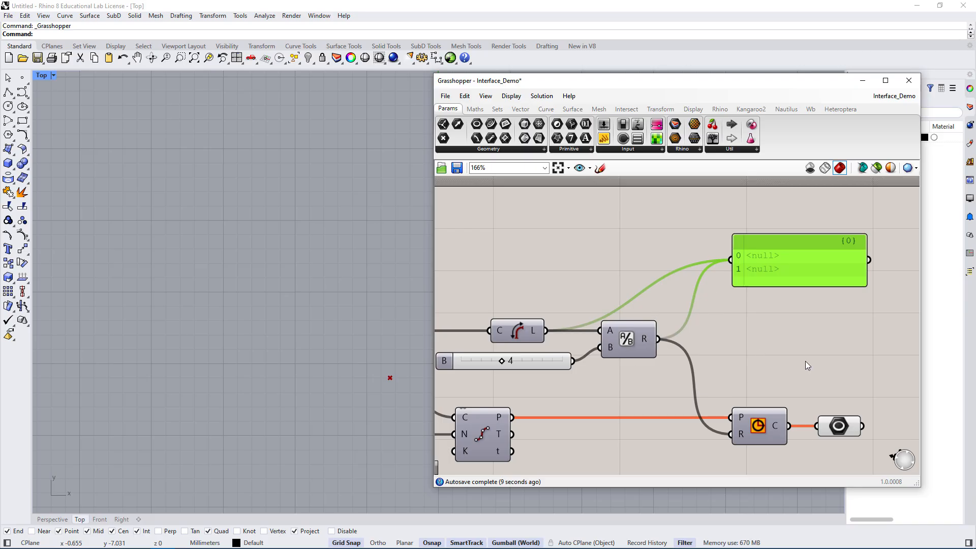
# Place a single point object in the Top viewport, up and away from the existing preview point.
pyautogui.scroll(-4, 805, 361)
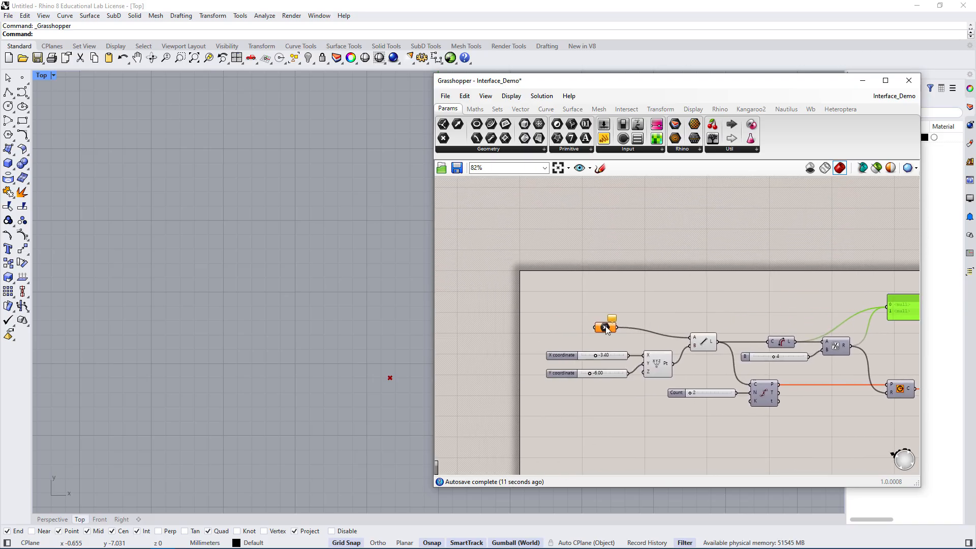
pyautogui.click(605, 327)
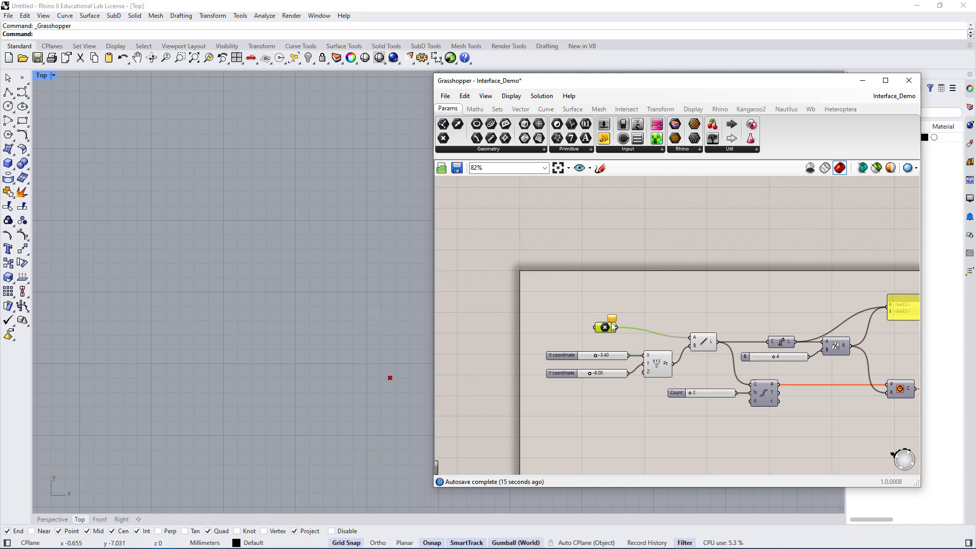
pyautogui.click(22, 78)
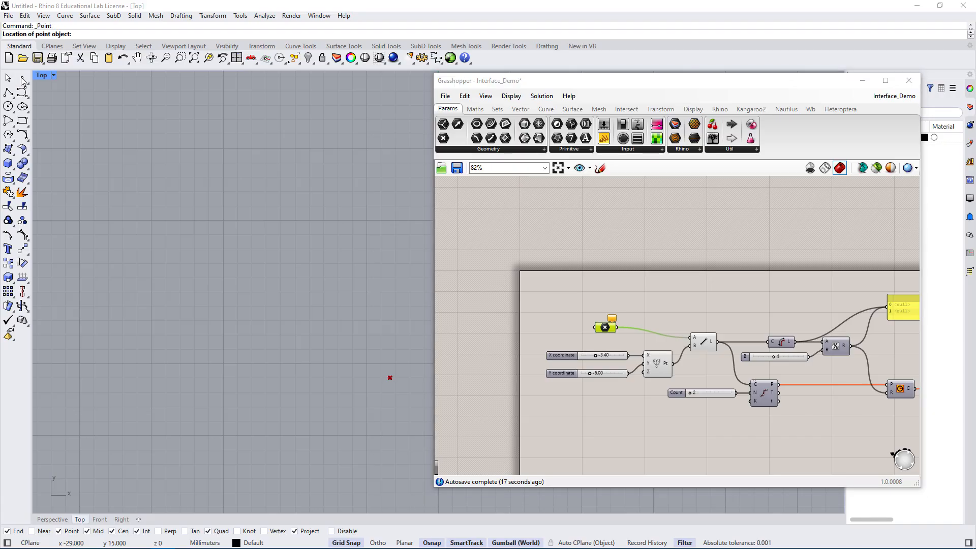
pyautogui.click(237, 177)
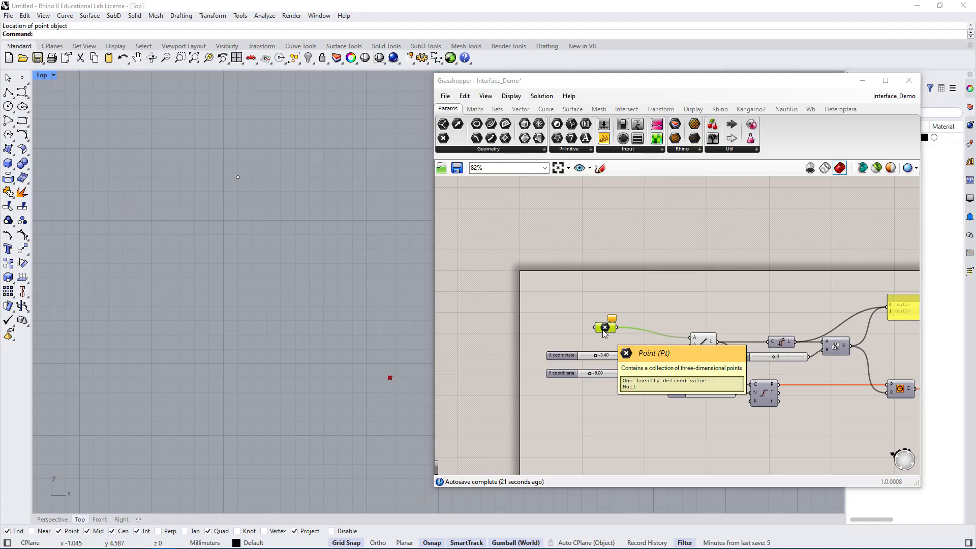
# Assign the new Rhino point object to the Point parameter with Set one Point.
pyautogui.moveTo(268, 142); pyautogui.dragTo(141, 233)
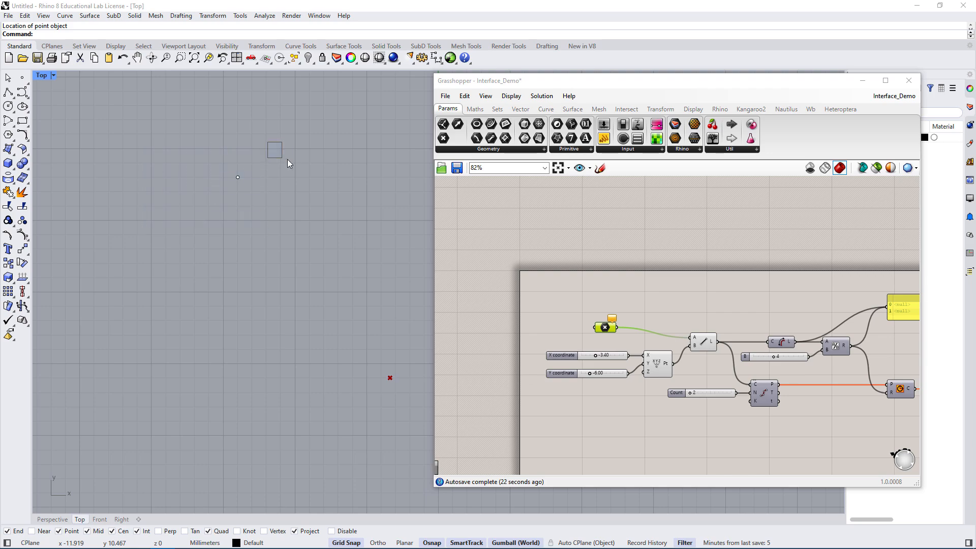
pyautogui.moveTo(287, 159); pyautogui.dragTo(291, 162)
pyautogui.click(605, 327)
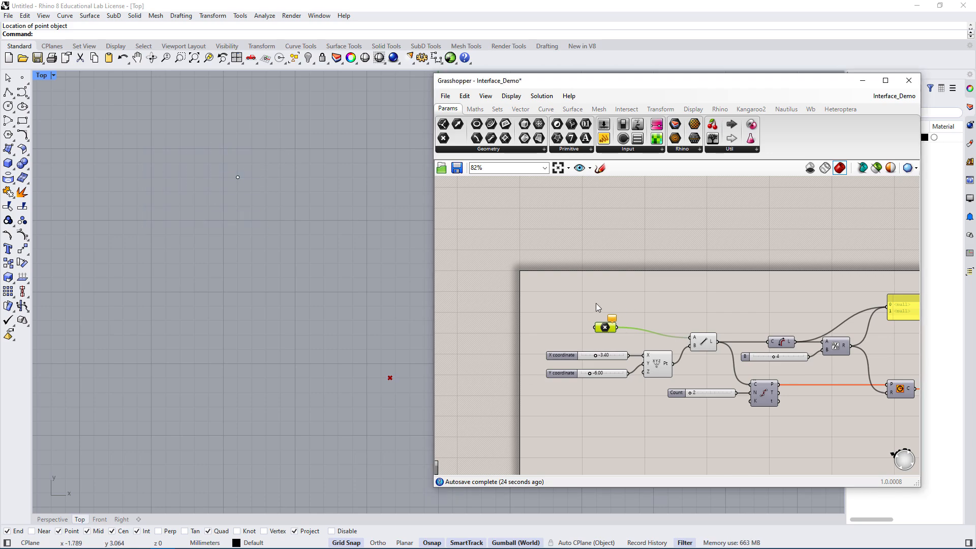
pyautogui.rightClick(608, 328)
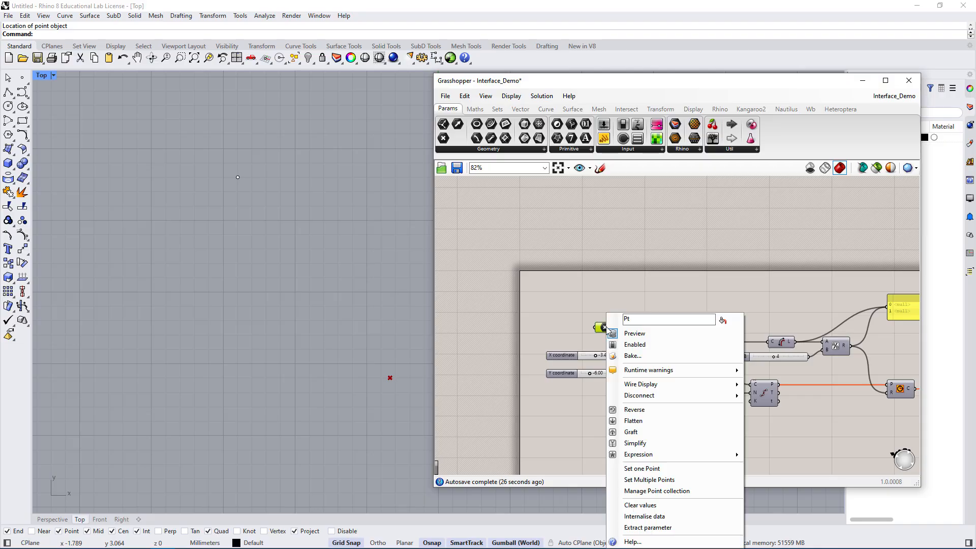
pyautogui.click(650, 469)
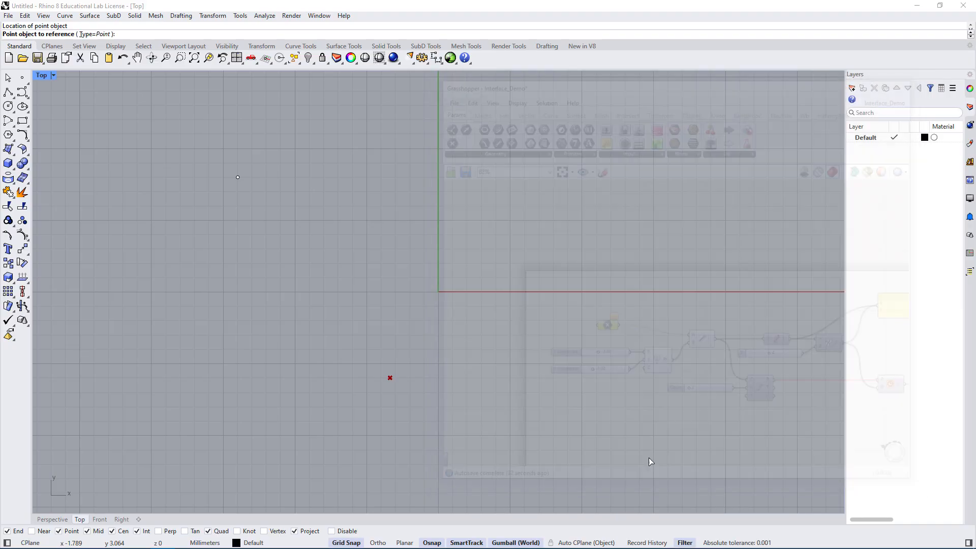
pyautogui.click(228, 159)
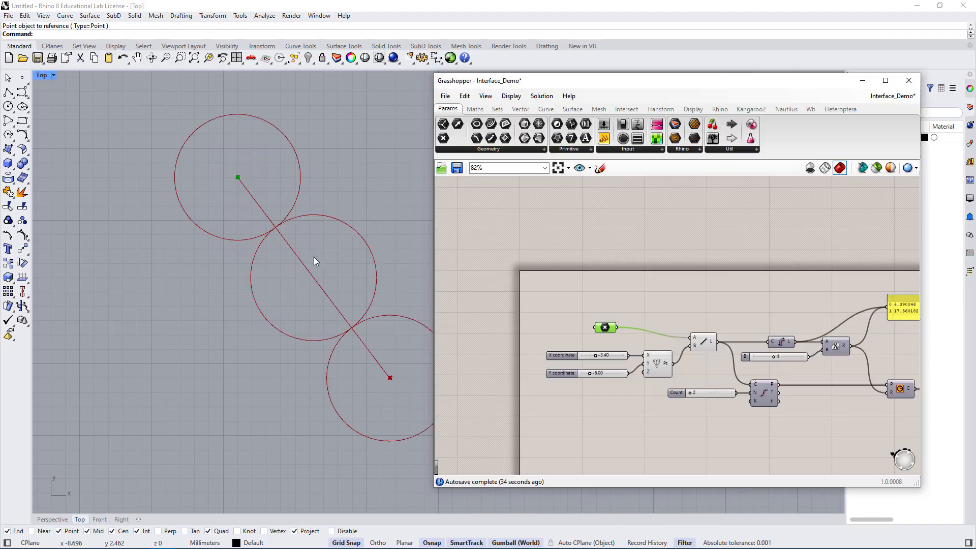
pyautogui.click(662, 300)
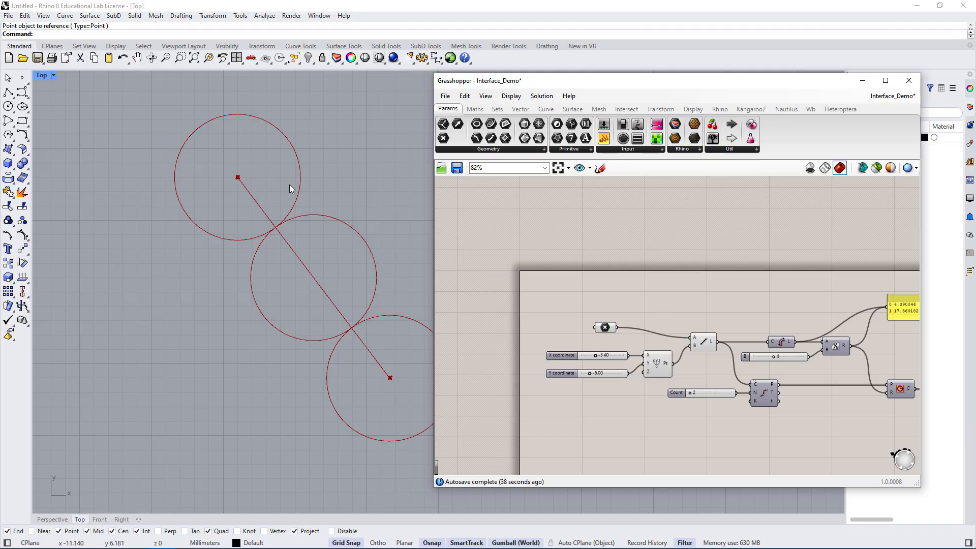
# Set the X coordinate slider to -1.20 and the Y coordinate slider to -4.78 to shift the line's end point.
pyautogui.moveTo(354, 246); pyautogui.dragTo(262, 253, button='right')
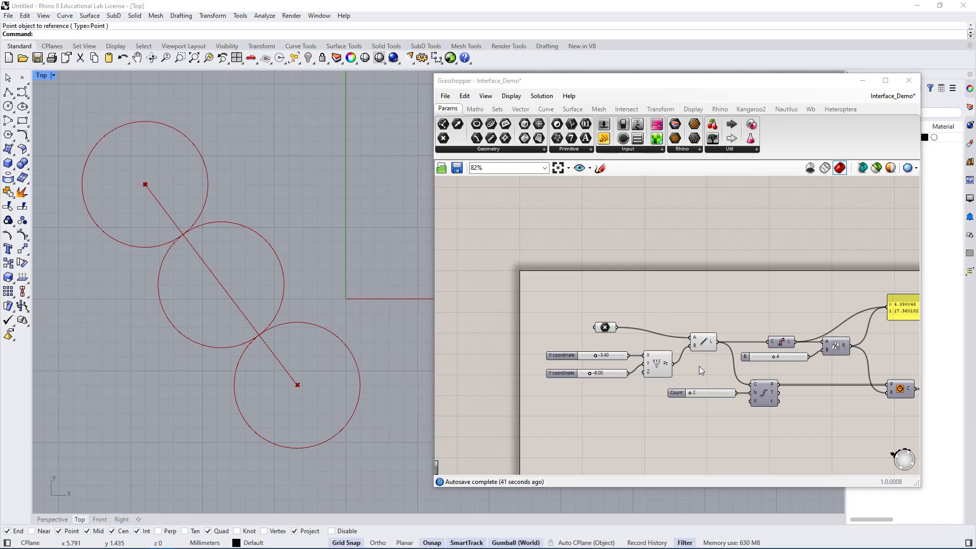
pyautogui.click(599, 326)
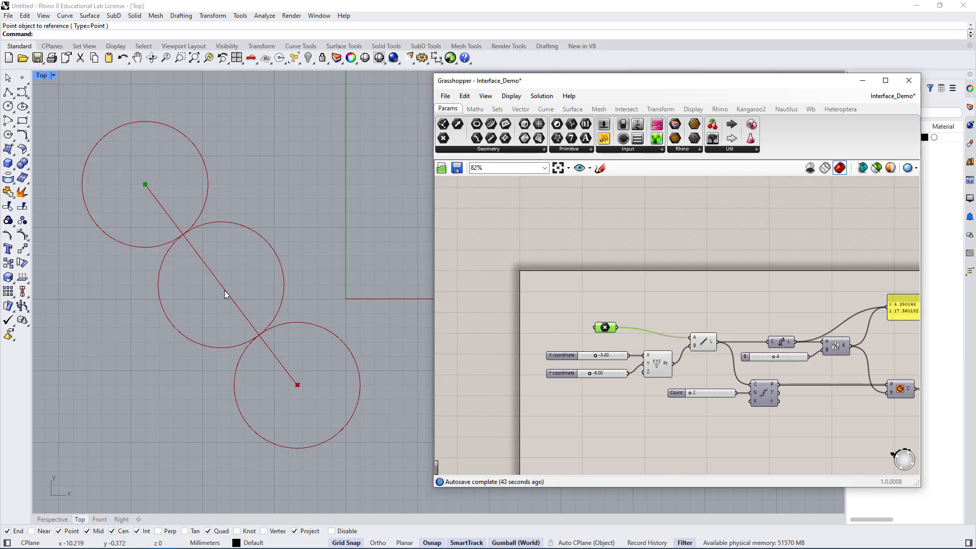
pyautogui.click(701, 343)
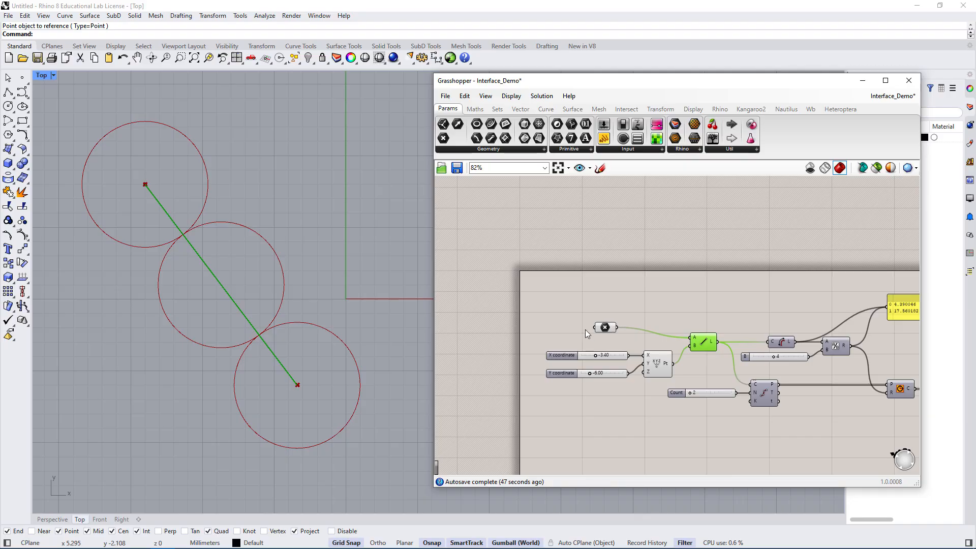
pyautogui.click(655, 368)
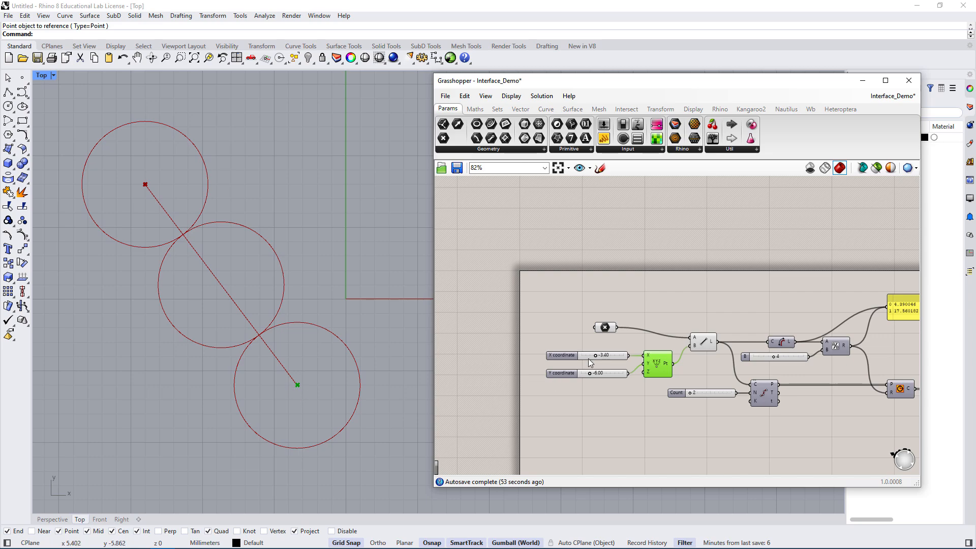
pyautogui.moveTo(596, 352); pyautogui.dragTo(580, 356)
pyautogui.moveTo(590, 355)
pyautogui.mouseDown()
pyautogui.moveTo(599, 355)
pyautogui.moveTo(581, 370)
pyautogui.moveTo(591, 370)
pyautogui.mouseUp()
# Move the referenced Rhino point slightly up and to the left in the Top viewport so the line and circles follow.
pyautogui.click(605, 327)
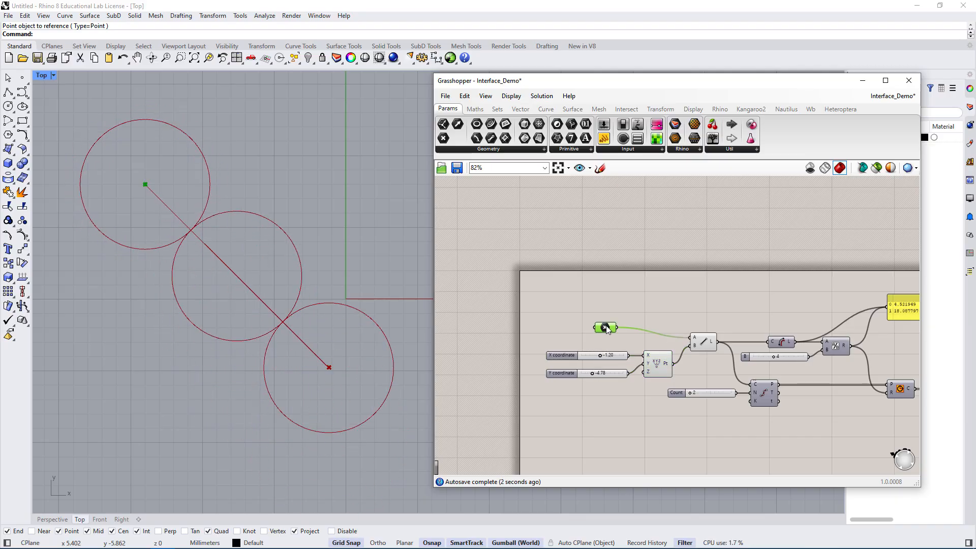
pyautogui.moveTo(282, 116); pyautogui.dragTo(114, 210)
pyautogui.scroll(-1, 351, 223)
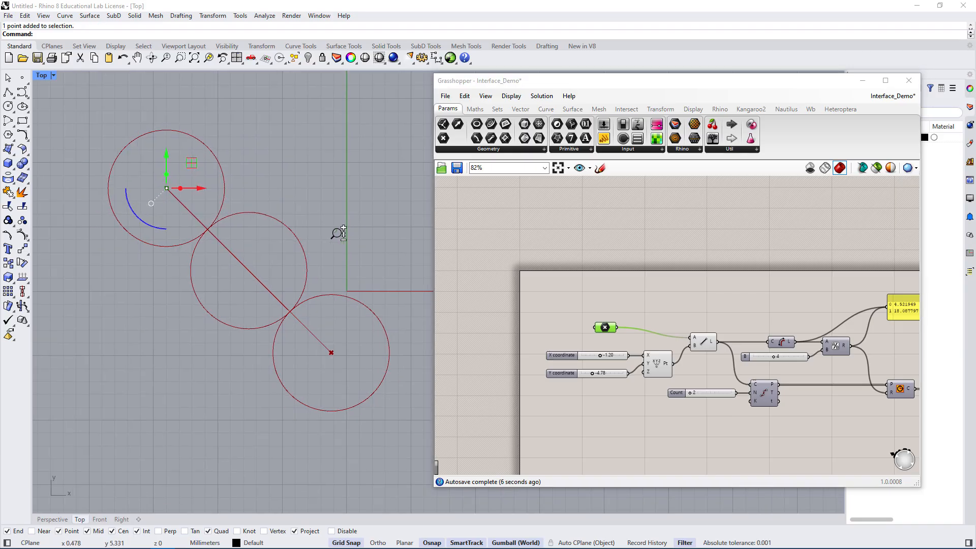
pyautogui.scroll(-1, 307, 253)
pyautogui.scroll(-3, 336, 239)
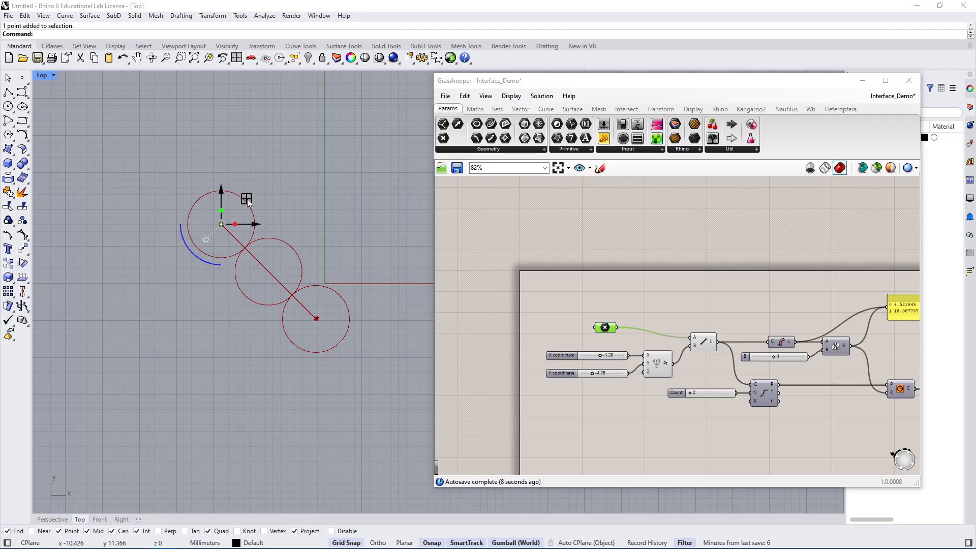
pyautogui.moveTo(247, 202); pyautogui.dragTo(228, 246)
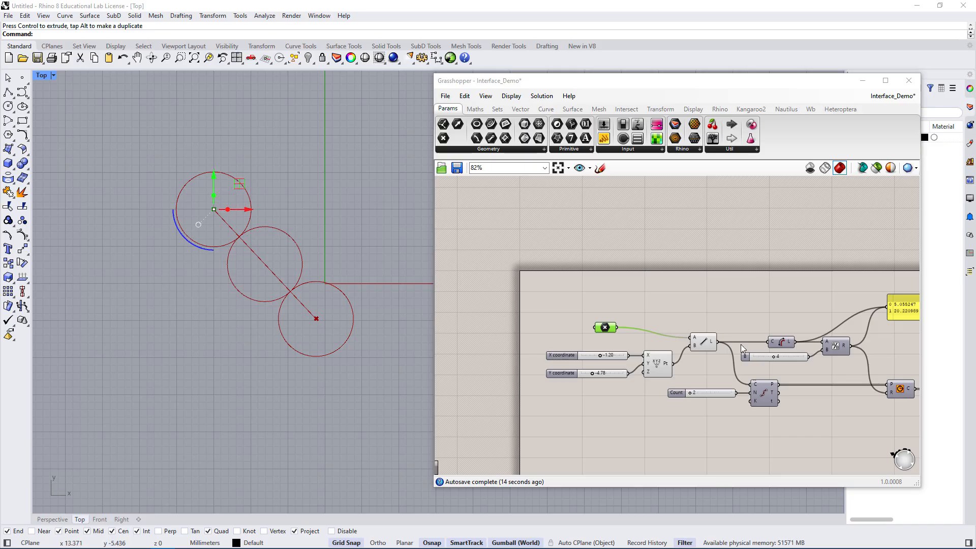
# Align the Point parameter's right edge with Construct Point above it, and move the Length component closer to the Line component.
pyautogui.moveTo(734, 296); pyautogui.dragTo(652, 287, button='right')
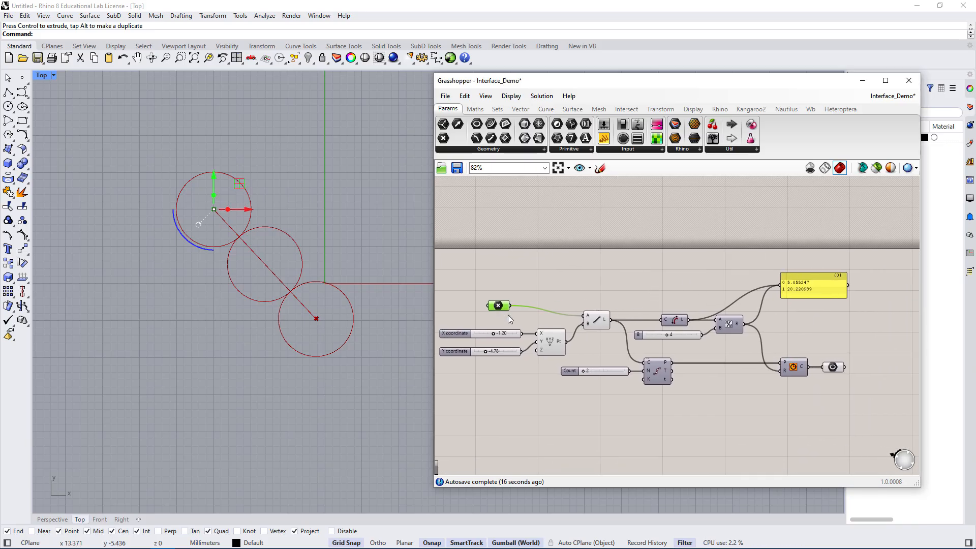
pyautogui.moveTo(503, 308); pyautogui.dragTo(531, 355)
pyautogui.click(561, 313)
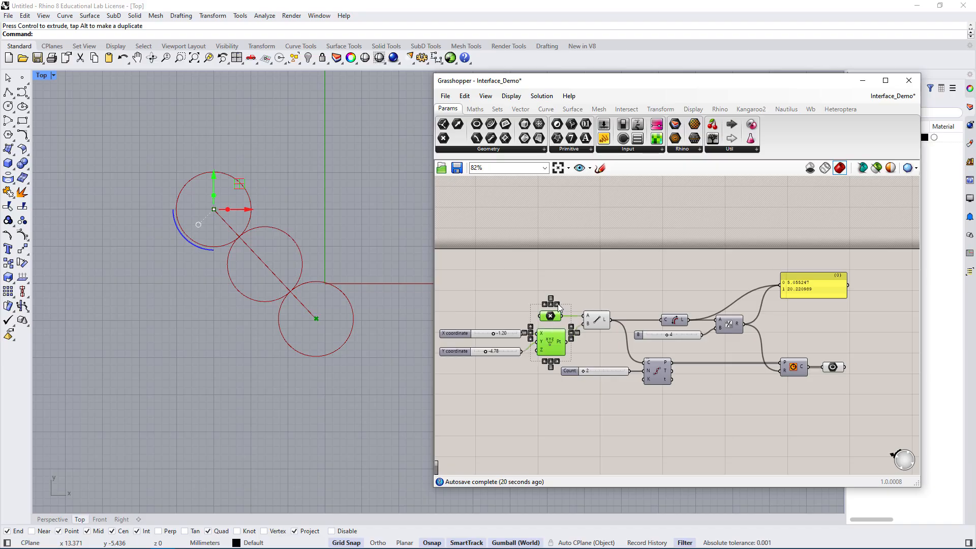
pyautogui.click(557, 304)
pyautogui.click(619, 288)
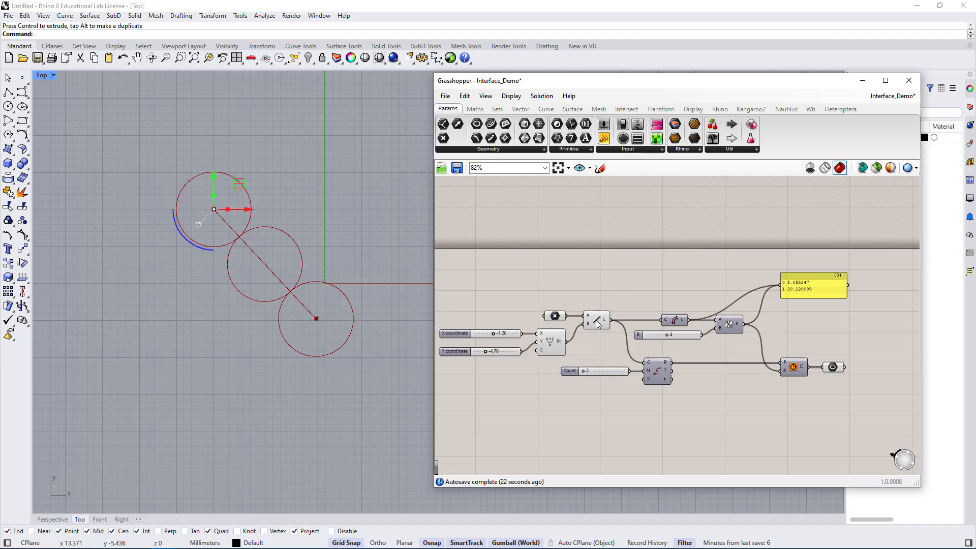
pyautogui.click(601, 318)
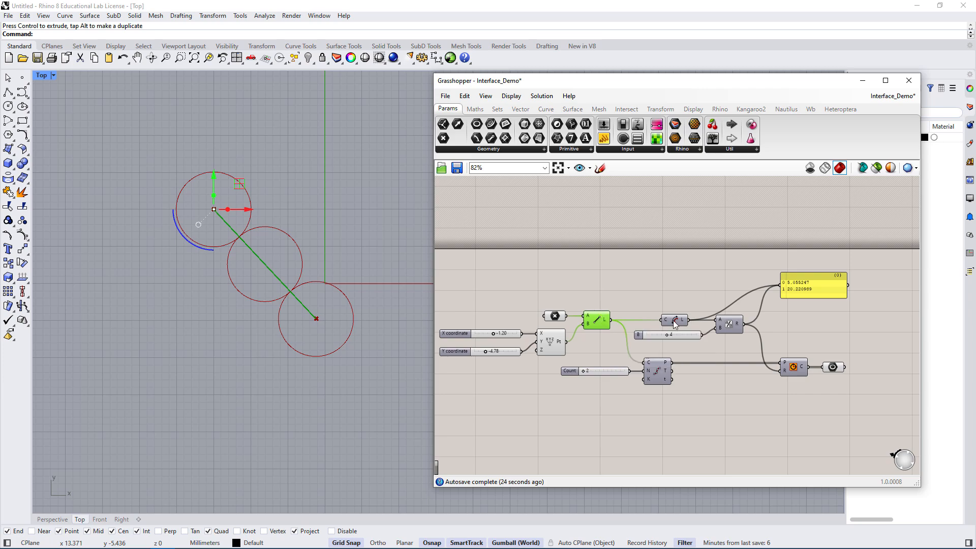
pyautogui.moveTo(674, 325); pyautogui.dragTo(656, 321)
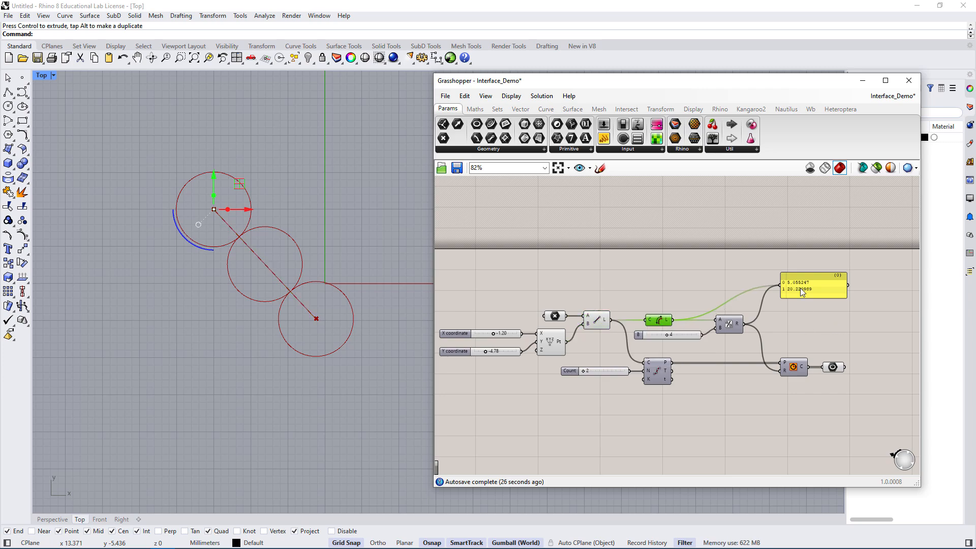
# Rewire the panel to the Length output first and the Division result second, repositioning it above the Circle component.
pyautogui.moveTo(799, 287); pyautogui.dragTo(793, 283)
pyautogui.moveTo(672, 320); pyautogui.dragTo(786, 278)
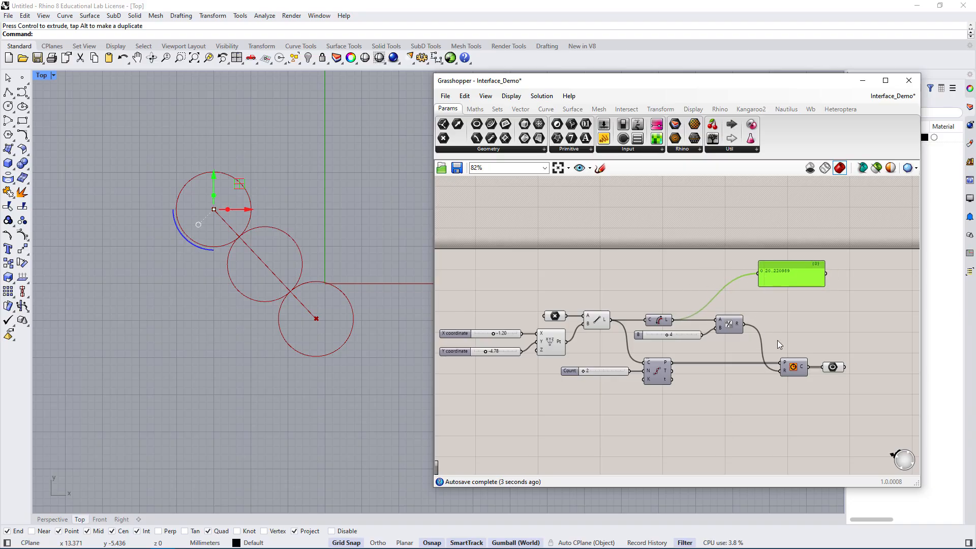
pyautogui.moveTo(782, 281); pyautogui.dragTo(797, 294)
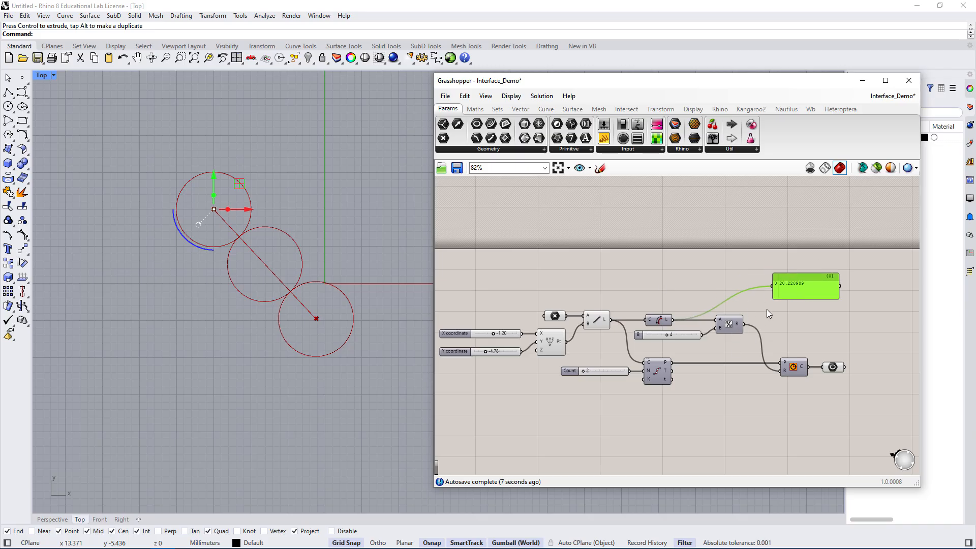
pyautogui.moveTo(744, 323); pyautogui.dragTo(764, 286)
pyautogui.rightClick(776, 285)
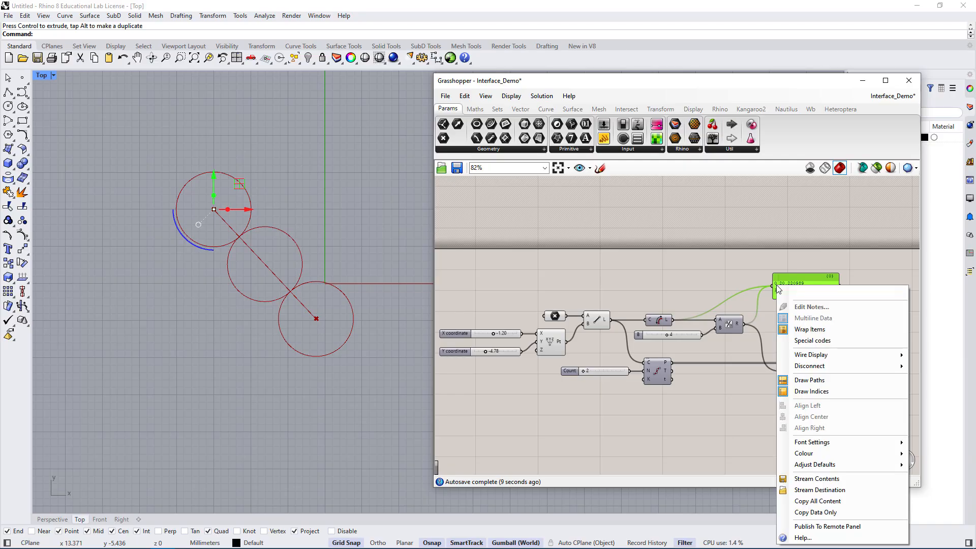
pyautogui.moveTo(826, 366)
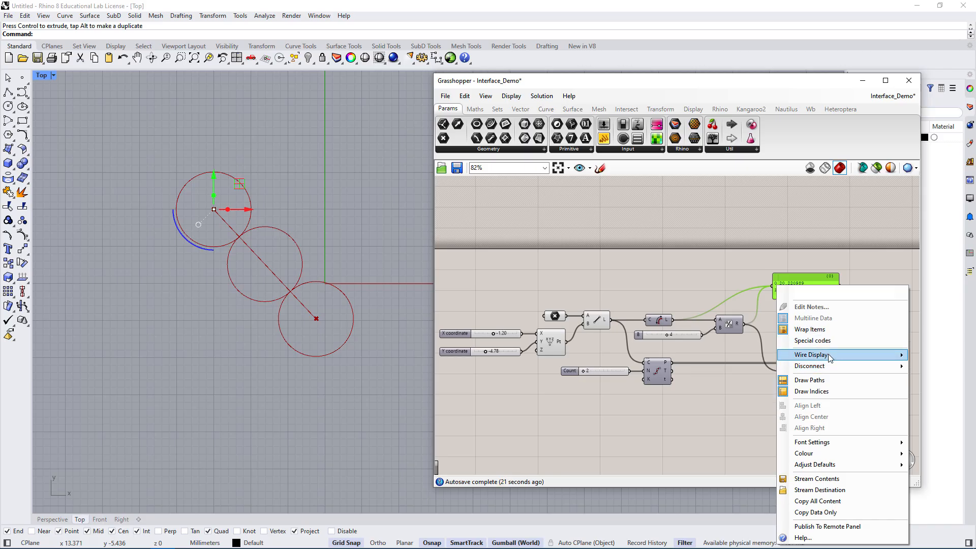
pyautogui.click(732, 268)
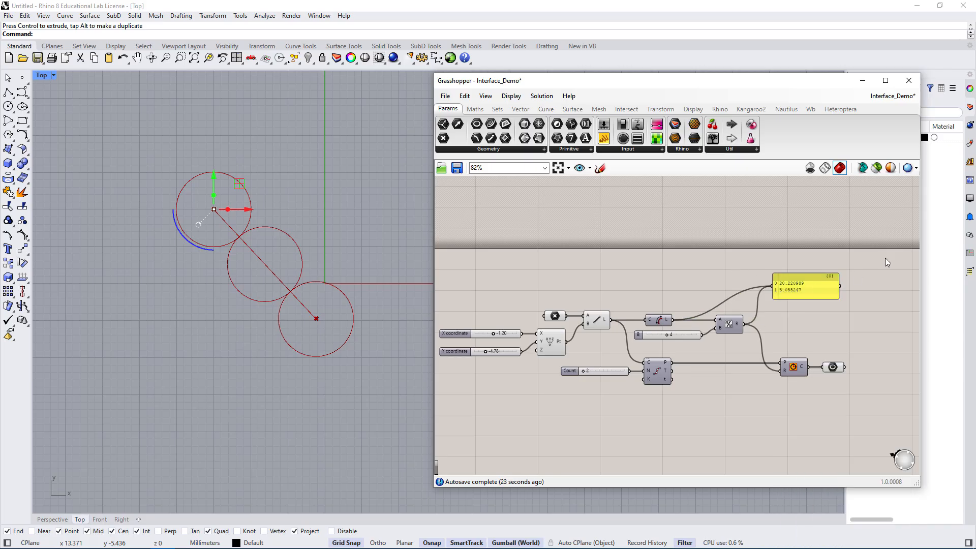
# Disconnect all inputs from the panel at once.
pyautogui.moveTo(885, 258); pyautogui.dragTo(779, 300)
pyautogui.rightClick(785, 286)
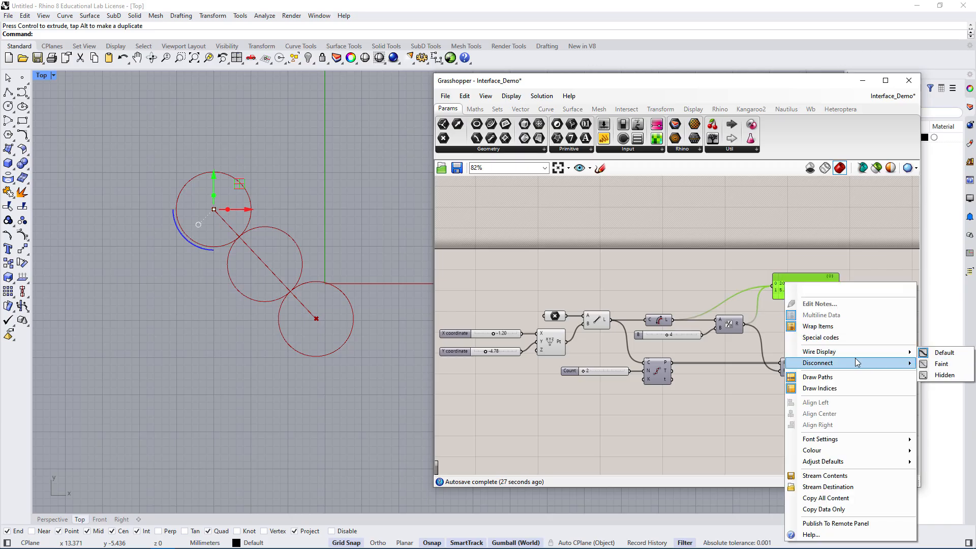
pyautogui.moveTo(899, 363)
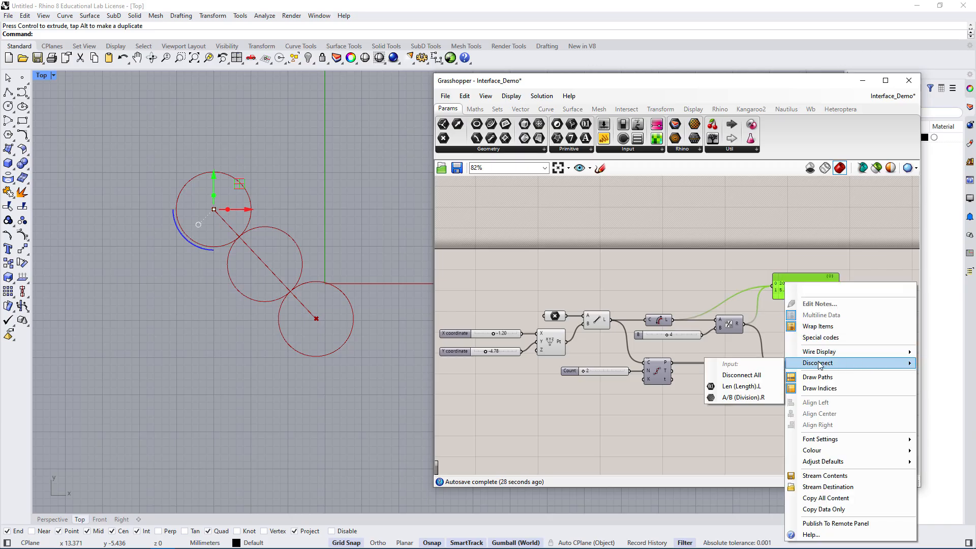
pyautogui.click(739, 375)
pyautogui.click(780, 321)
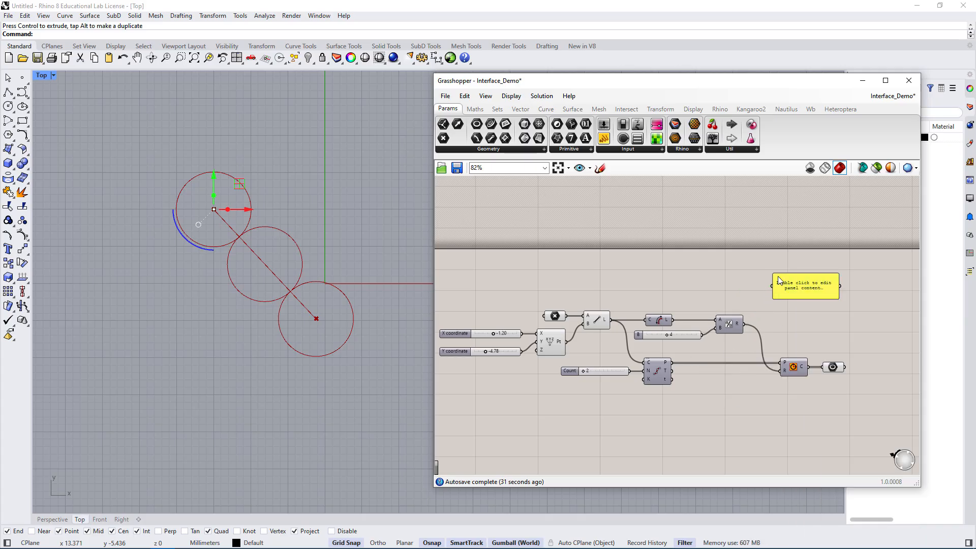
# Reconnect only the Length output to the panel, and delete the panel from the canvas.
pyautogui.moveTo(770, 282); pyautogui.dragTo(770, 285)
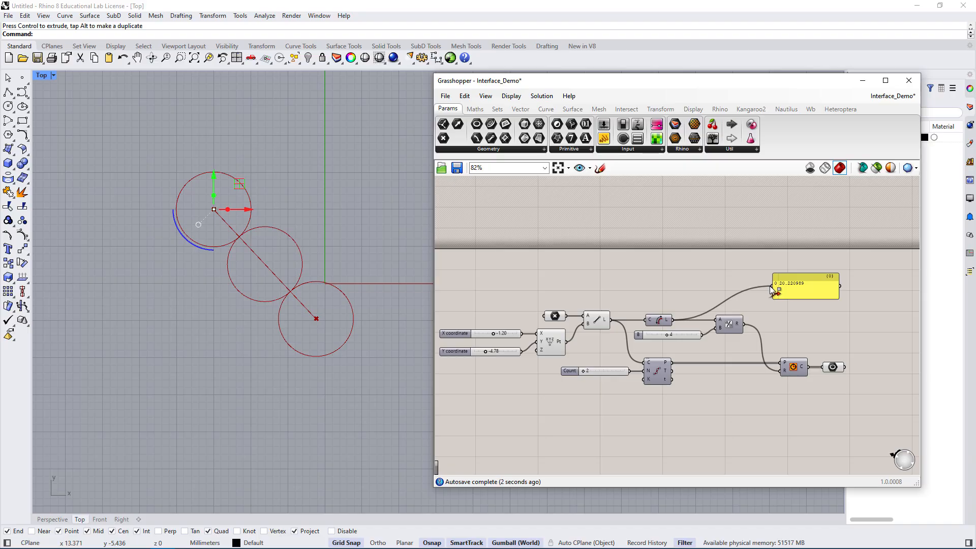
pyautogui.moveTo(795, 294); pyautogui.dragTo(734, 279)
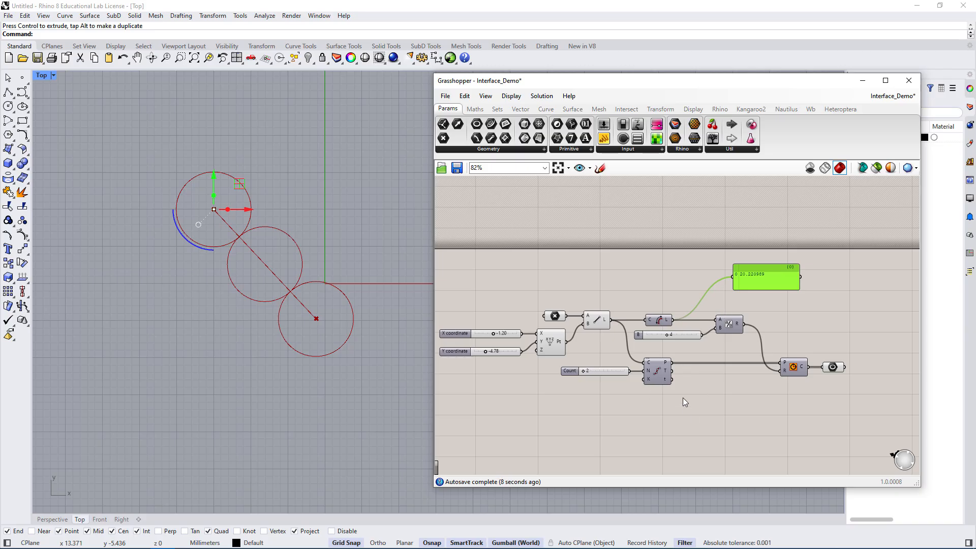
pyautogui.moveTo(723, 412); pyautogui.dragTo(735, 412, button='right')
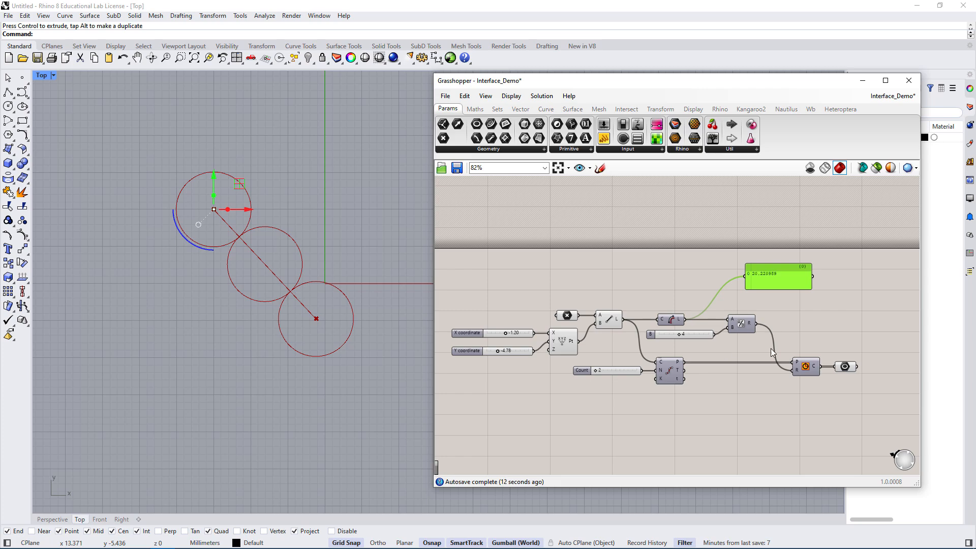
pyautogui.click(812, 380)
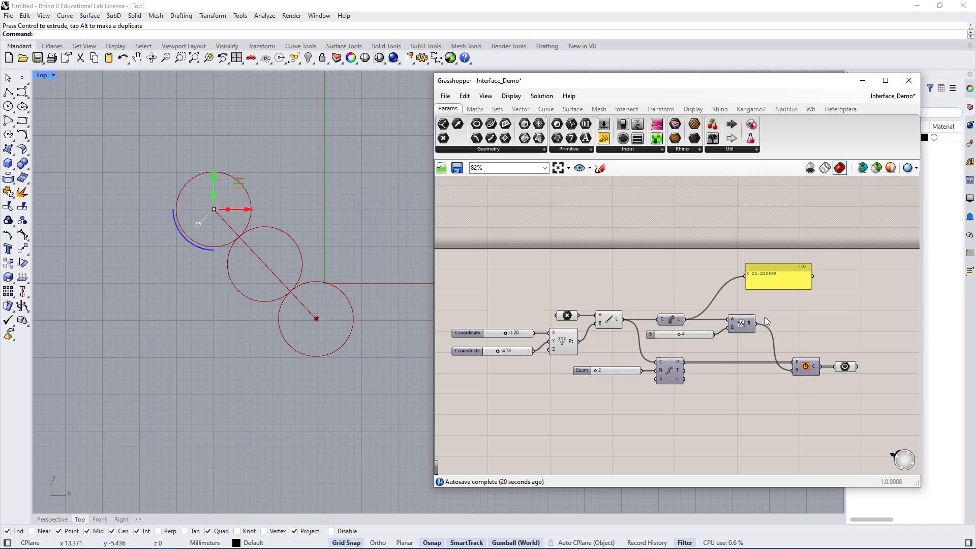
pyautogui.moveTo(778, 273); pyautogui.dragTo(761, 257)
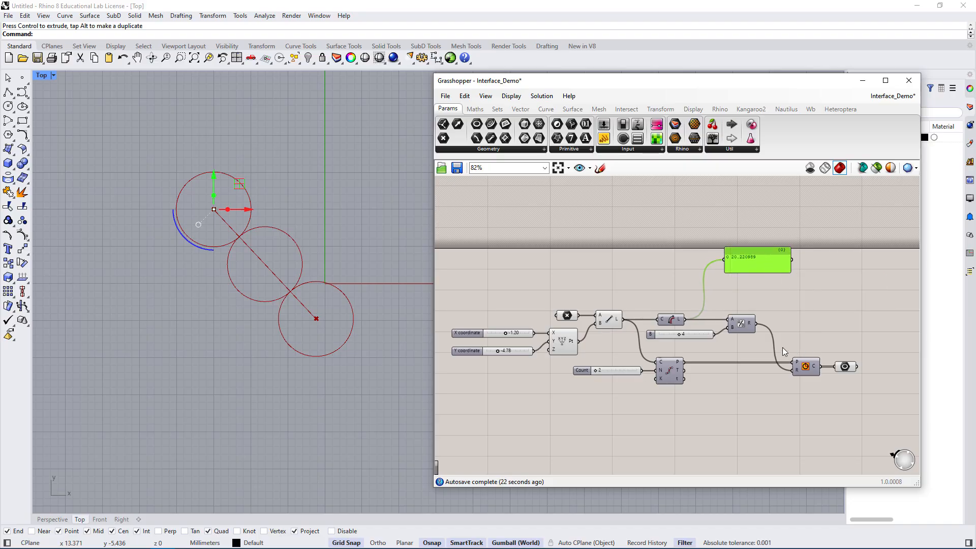
pyautogui.press('Delete')
# Move the Length, Division and B slider group down, and place Divide Curve with its Count slider level with the Line component.
pyautogui.moveTo(789, 281); pyautogui.dragTo(655, 339)
pyautogui.moveTo(742, 322); pyautogui.dragTo(743, 403)
pyautogui.moveTo(752, 331); pyautogui.dragTo(689, 326)
pyautogui.click(734, 337)
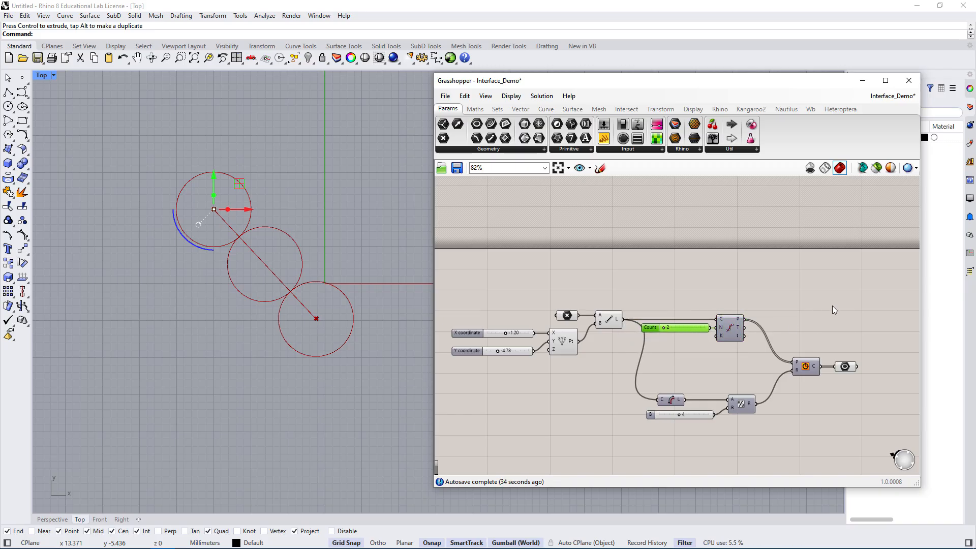
# Arrange the Circle and final output components beside Divide Curve, and move the Length, Division and B slider group directly beneath it.
pyautogui.moveTo(871, 343); pyautogui.dragTo(808, 336)
pyautogui.moveTo(855, 284); pyautogui.dragTo(742, 329)
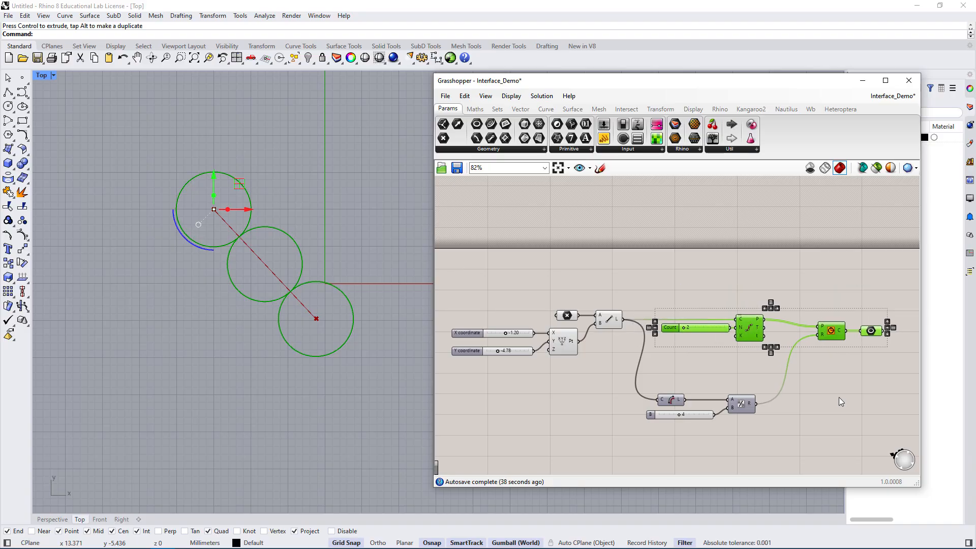
pyautogui.click(628, 330)
pyautogui.moveTo(778, 386); pyautogui.dragTo(679, 352)
pyautogui.click(759, 418)
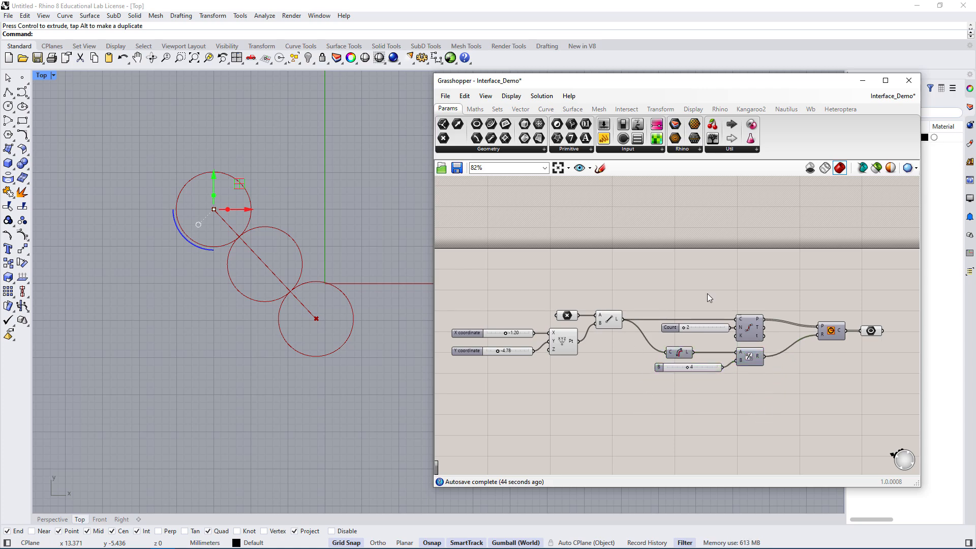
pyautogui.moveTo(836, 330); pyautogui.dragTo(821, 323)
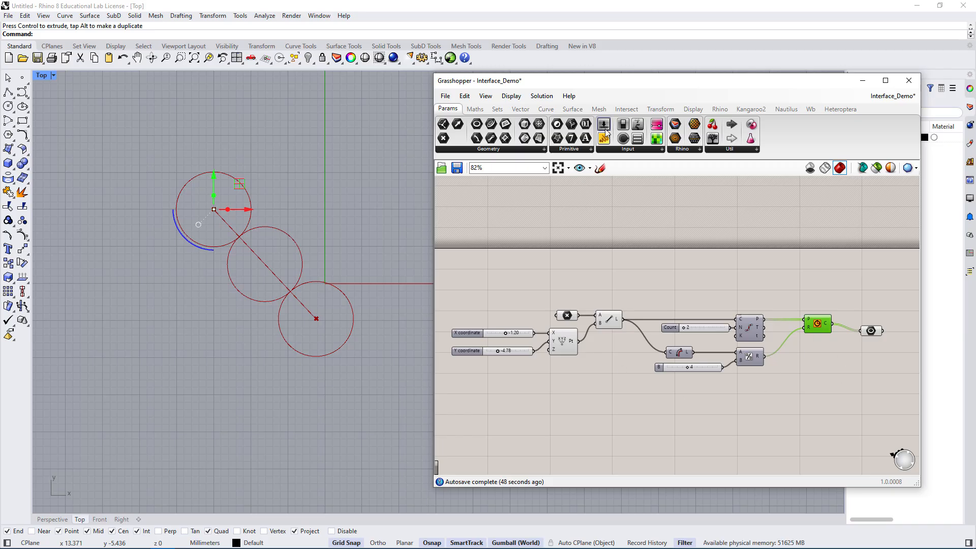
# Add a new panel above Divide Curve, feed it the Length output, and set its wire display to Hidden.
pyautogui.moveTo(604, 138); pyautogui.dragTo(746, 269)
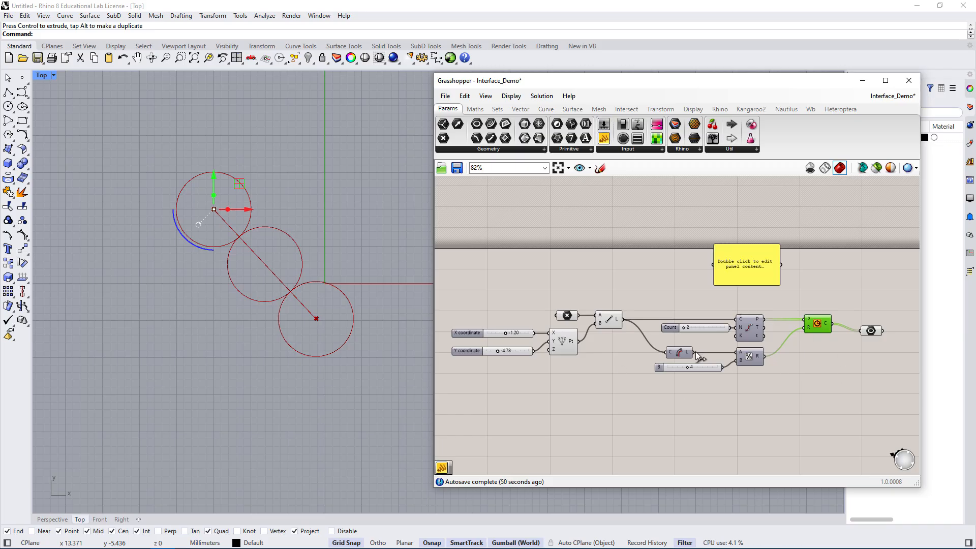
pyautogui.moveTo(694, 352); pyautogui.dragTo(749, 275)
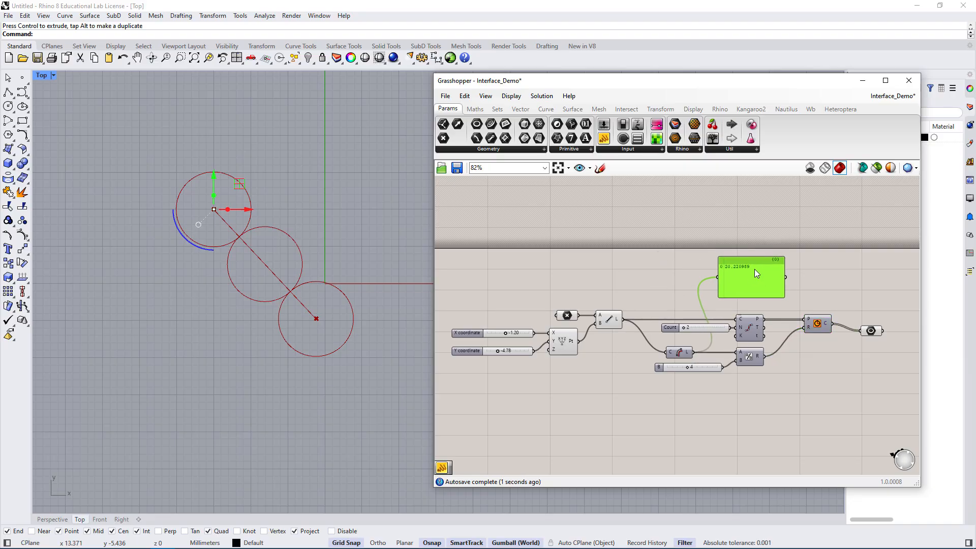
pyautogui.rightClick(723, 283)
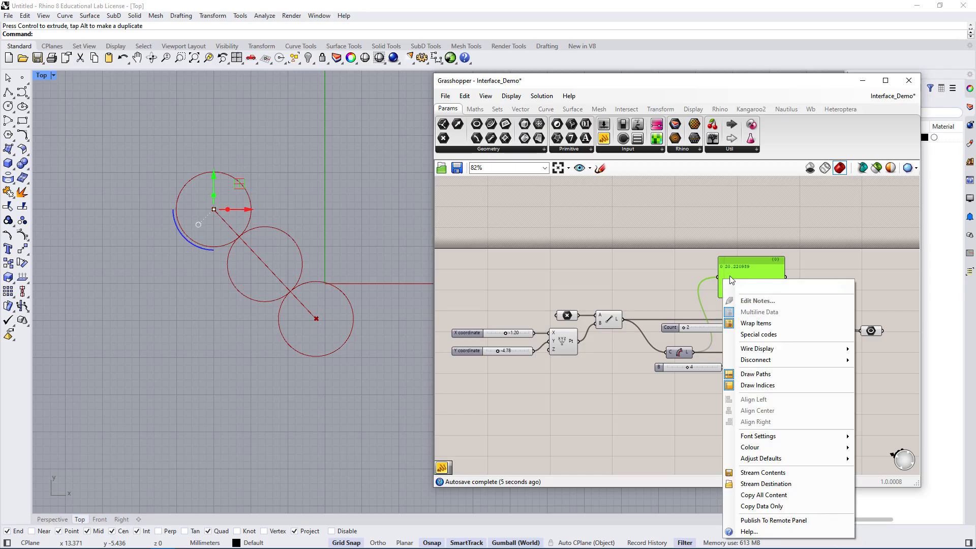
pyautogui.moveTo(762, 351)
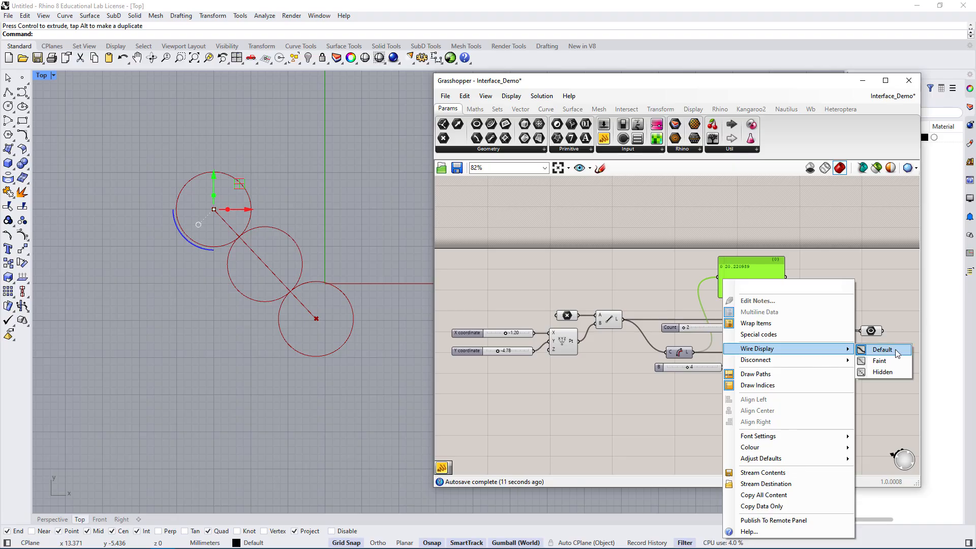
pyautogui.click(883, 372)
pyautogui.click(803, 398)
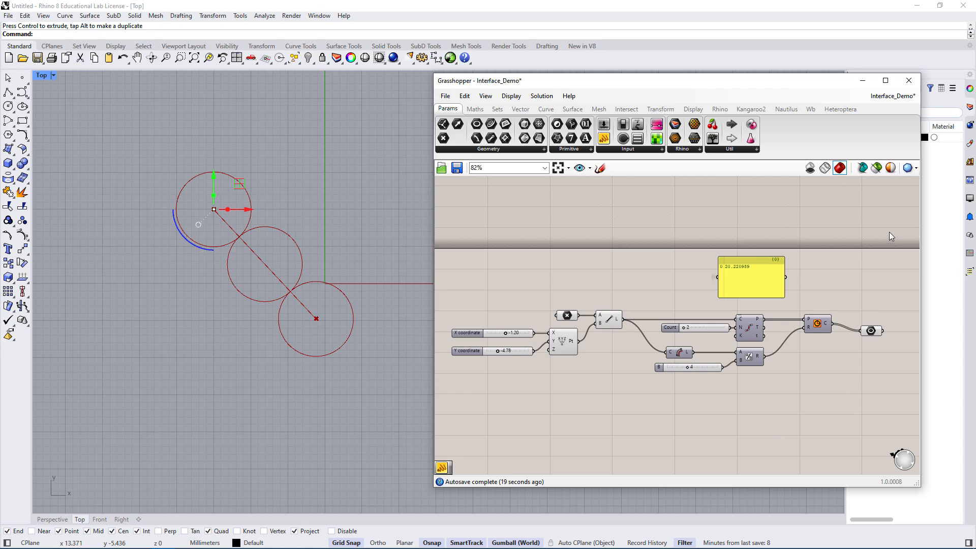
# Select the hidden-wire panel to reveal its connection, and move it to just above the Point parameter.
pyautogui.moveTo(889, 230); pyautogui.dragTo(846, 296)
pyautogui.moveTo(719, 278); pyautogui.dragTo(740, 285)
pyautogui.click(817, 399)
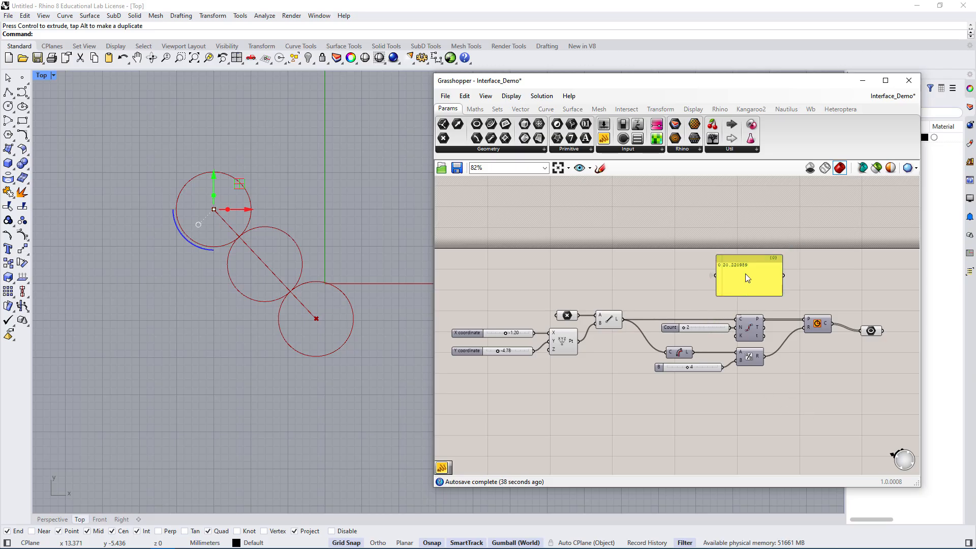
pyautogui.moveTo(760, 278); pyautogui.dragTo(540, 287)
pyautogui.click(628, 280)
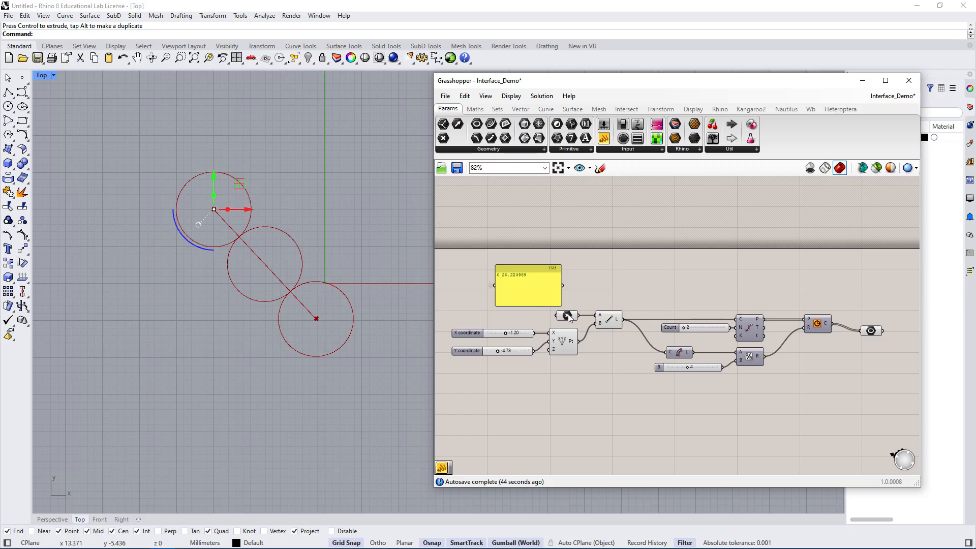
# Move the Rhino point up and to the right to test the panel's live length value, and undo the move.
pyautogui.moveTo(244, 190); pyautogui.dragTo(297, 163)
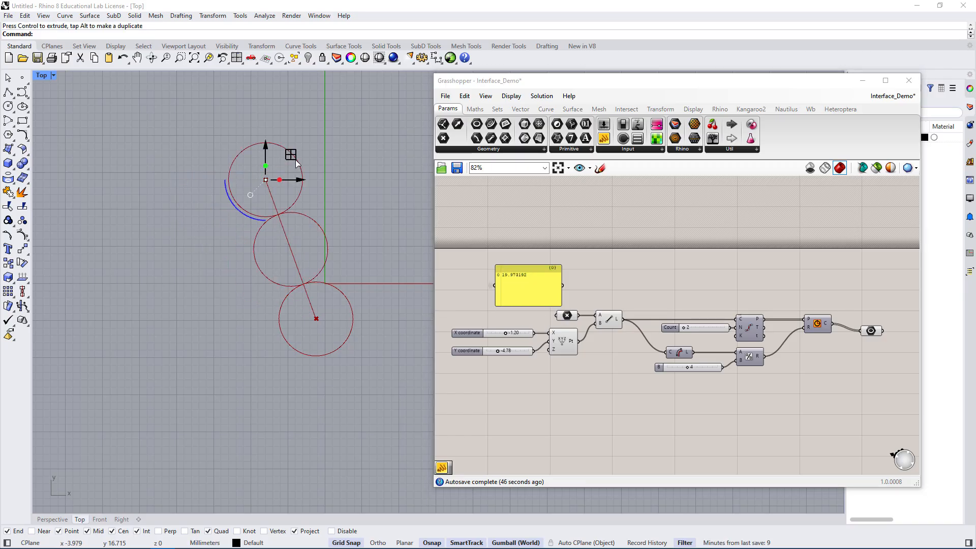
pyautogui.hotkey('ctrl', 'z')
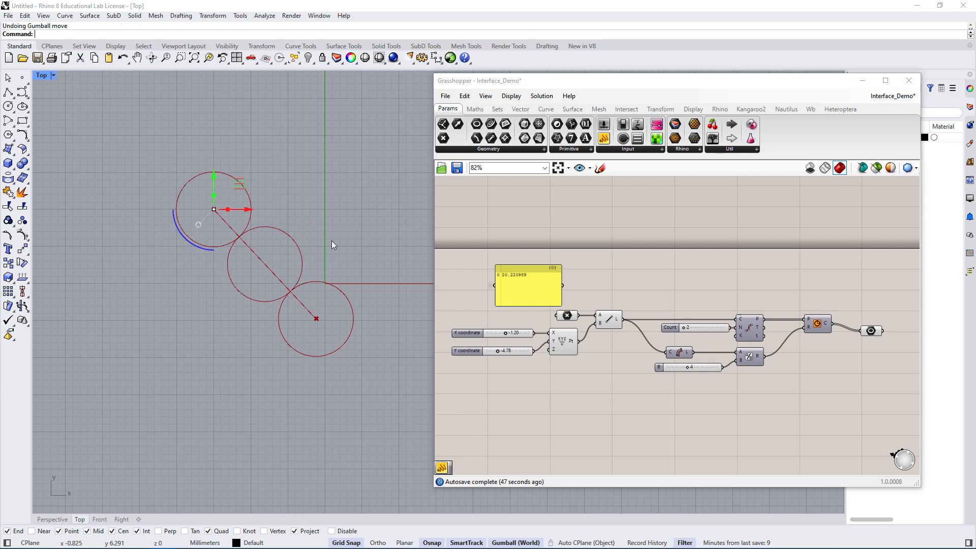
# Undo the panel's last move so it sits above Divide Curve again, and set its wire display to Faint.
pyautogui.click(525, 292)
pyautogui.click(721, 266)
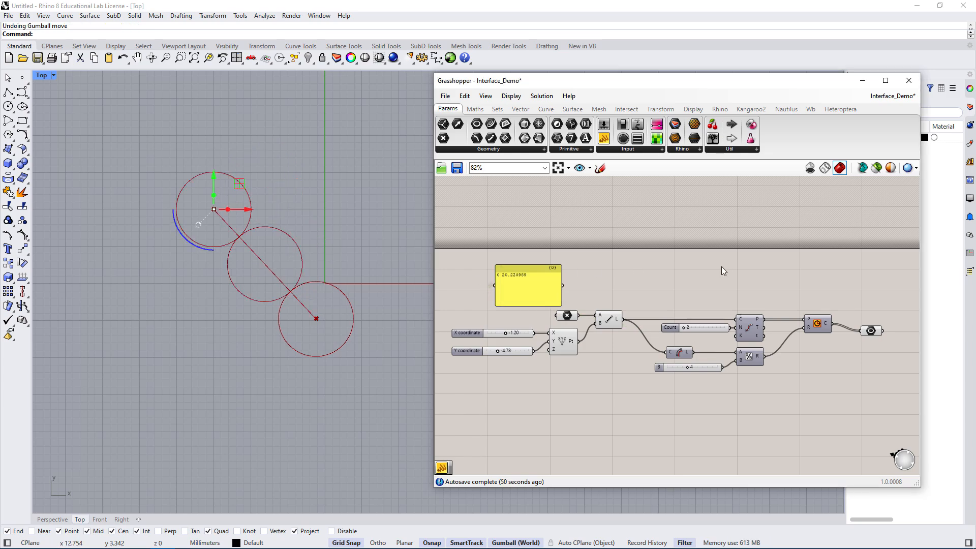
pyautogui.hotkey('ctrl', 'z')
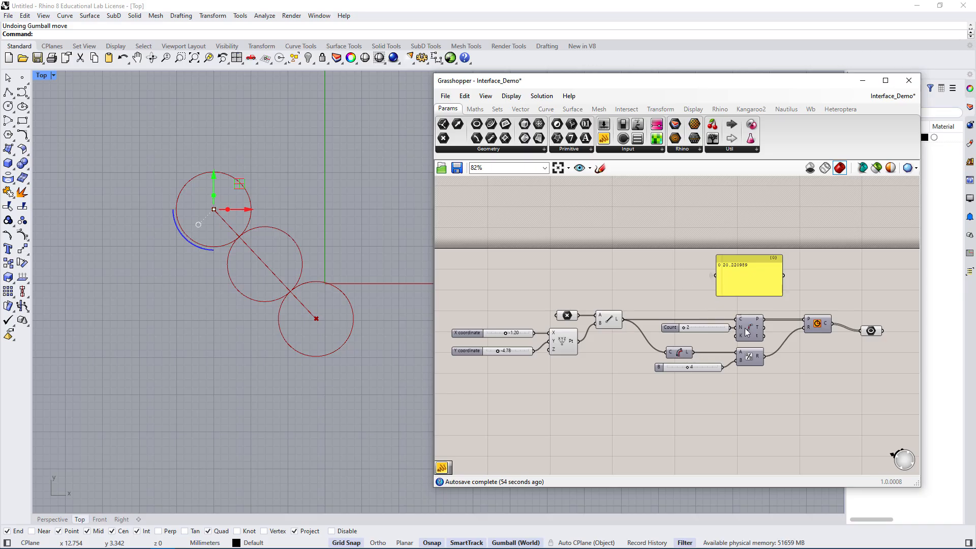
pyautogui.click(730, 280)
pyautogui.rightClick(722, 276)
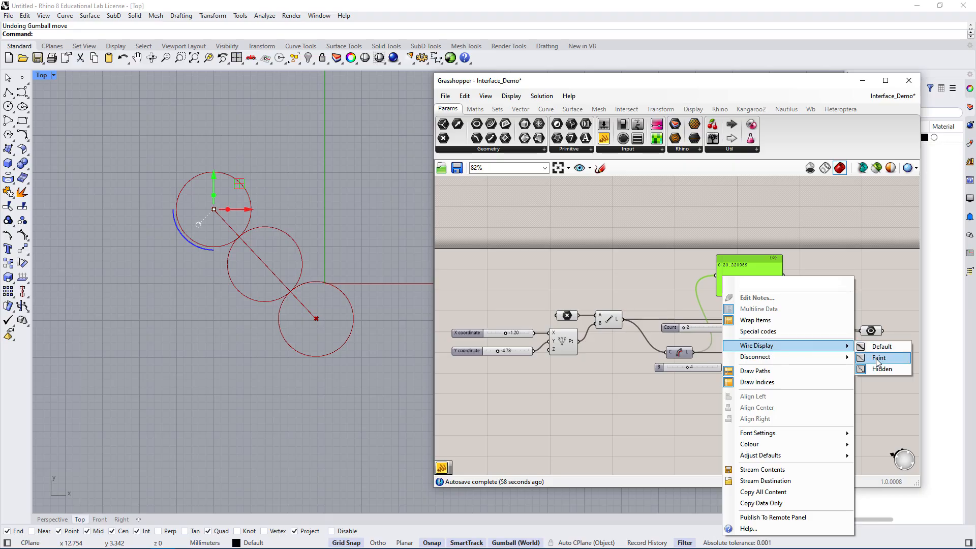
pyautogui.click(879, 358)
pyautogui.click(779, 399)
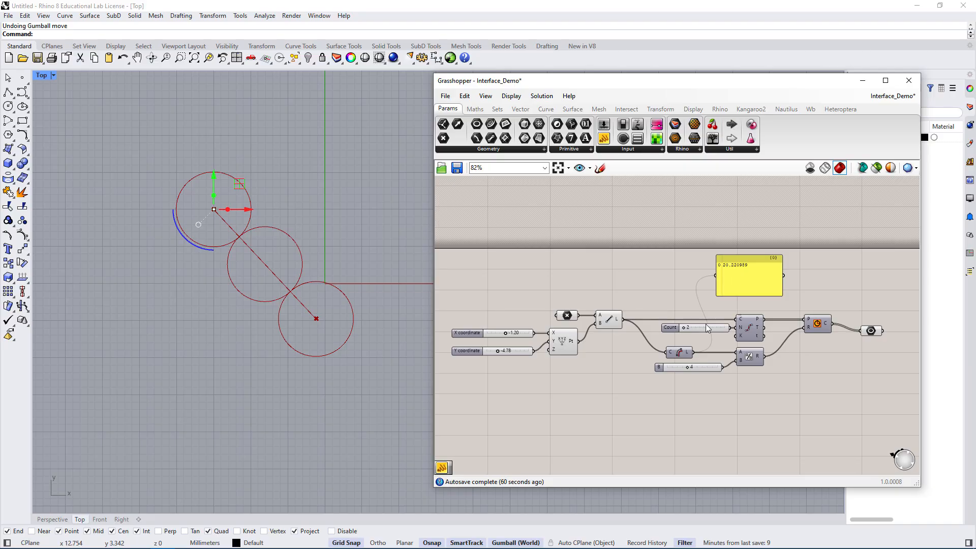
# Shift the panel slightly closer to Divide Curve, and align the final output parameter directly beside Circle.
pyautogui.moveTo(745, 278); pyautogui.dragTo(762, 289)
pyautogui.click(754, 403)
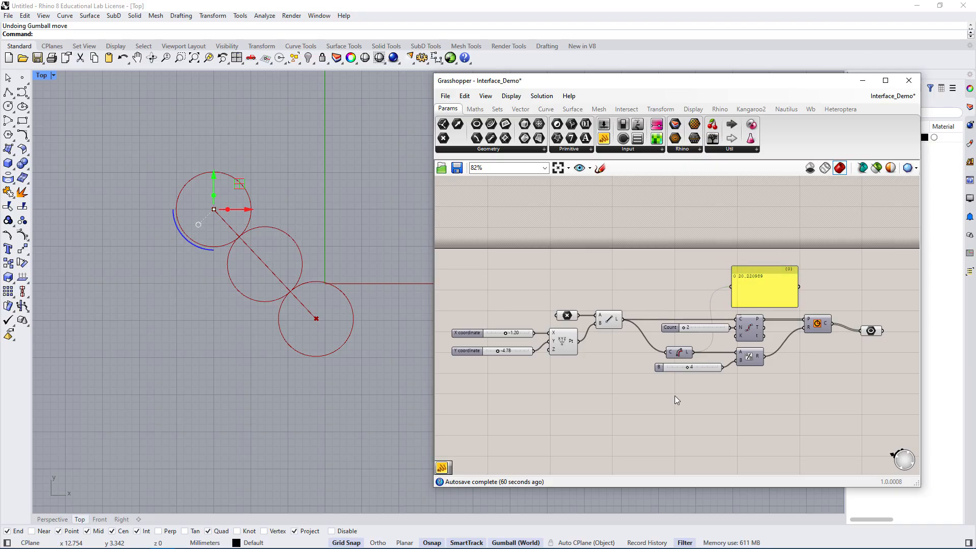
pyautogui.moveTo(867, 332); pyautogui.dragTo(850, 325)
pyautogui.click(783, 399)
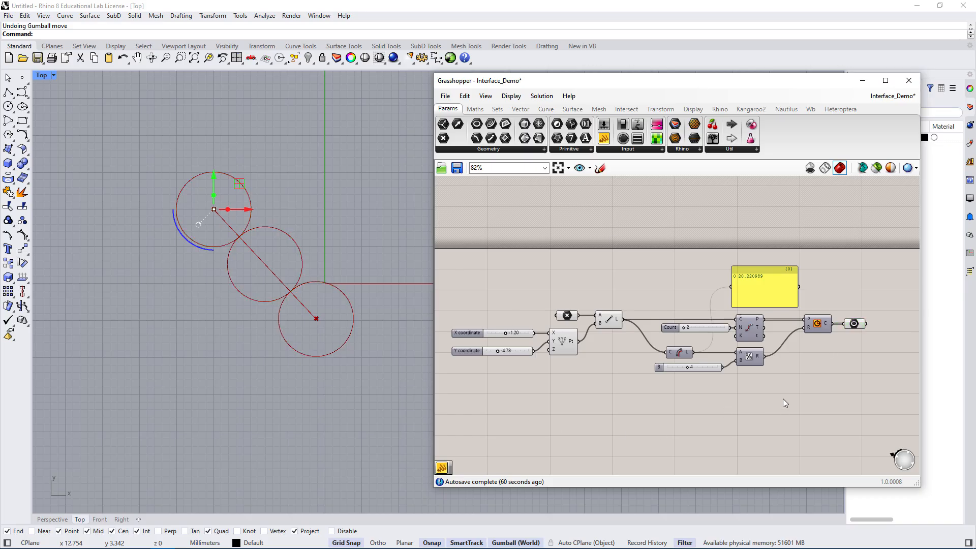
# Add a Merge component to the empty canvas area beneath the Division component.
pyautogui.moveTo(743, 423); pyautogui.dragTo(757, 392, button='right')
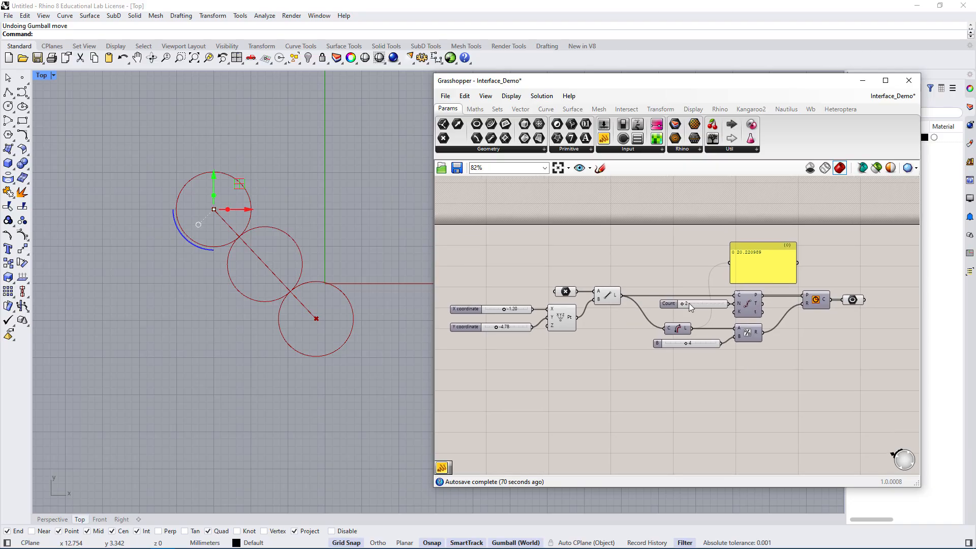
pyautogui.doubleClick(724, 400)
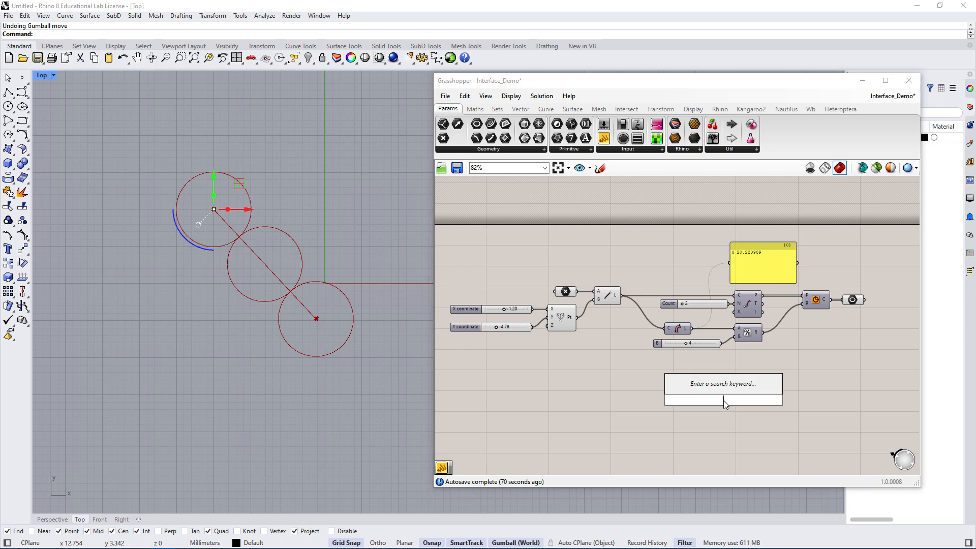
pyautogui.write('merge')
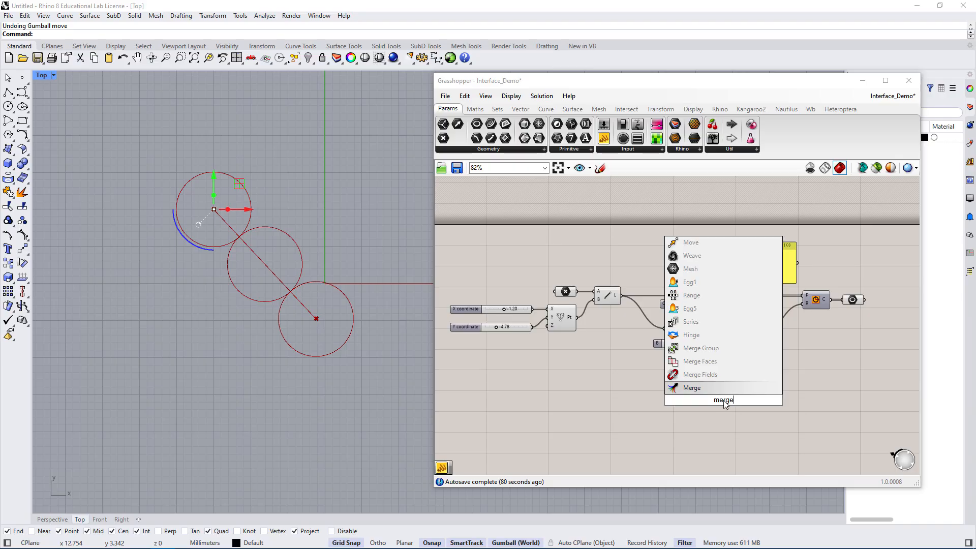
pyautogui.click(720, 387)
pyautogui.moveTo(754, 403)
pyautogui.mouseDown()
pyautogui.moveTo(810, 303)
pyautogui.moveTo(834, 336)
pyautogui.moveTo(767, 398)
pyautogui.moveTo(740, 400)
pyautogui.mouseUp()
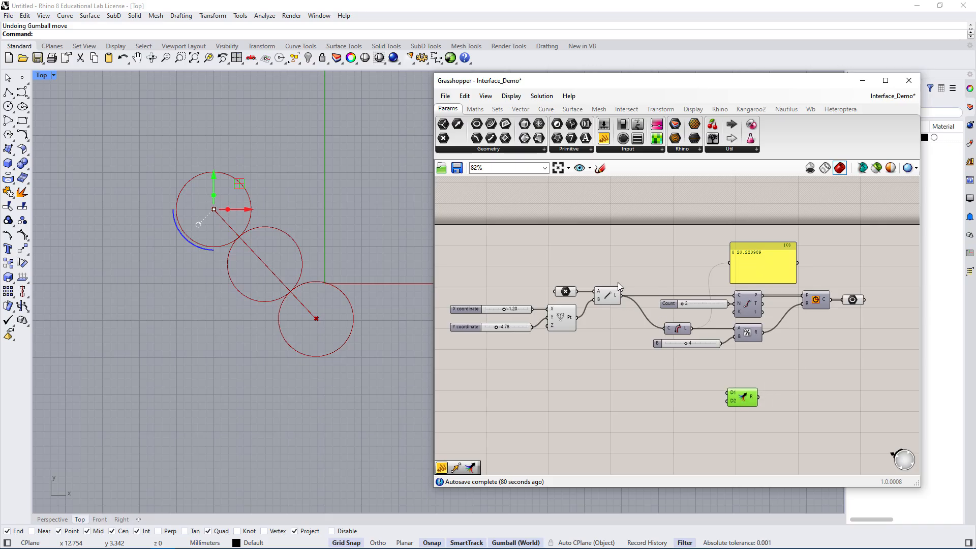
# Feed the Division result into the panel as a second source alongside Length, and position the panel above Circle.
pyautogui.moveTo(760, 270); pyautogui.dragTo(757, 259)
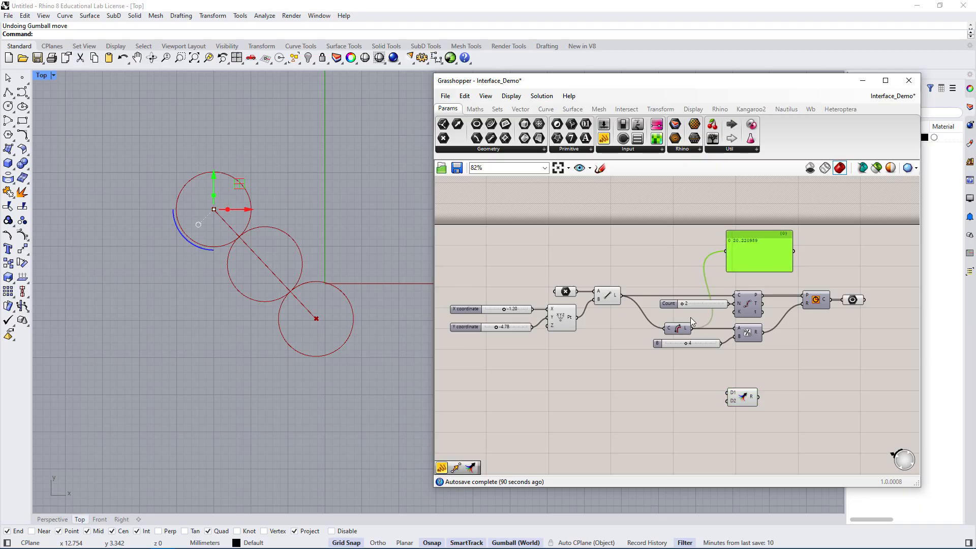
pyautogui.moveTo(762, 332); pyautogui.dragTo(831, 246)
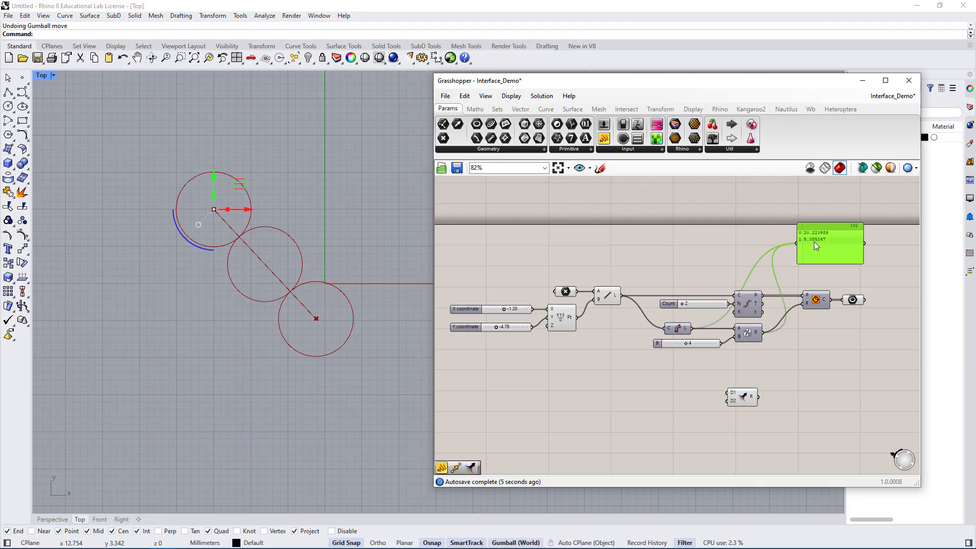
# Move Merge below and beside Division, and wire the Division result into D1 and the Length output into D2.
pyautogui.moveTo(743, 397); pyautogui.dragTo(803, 362)
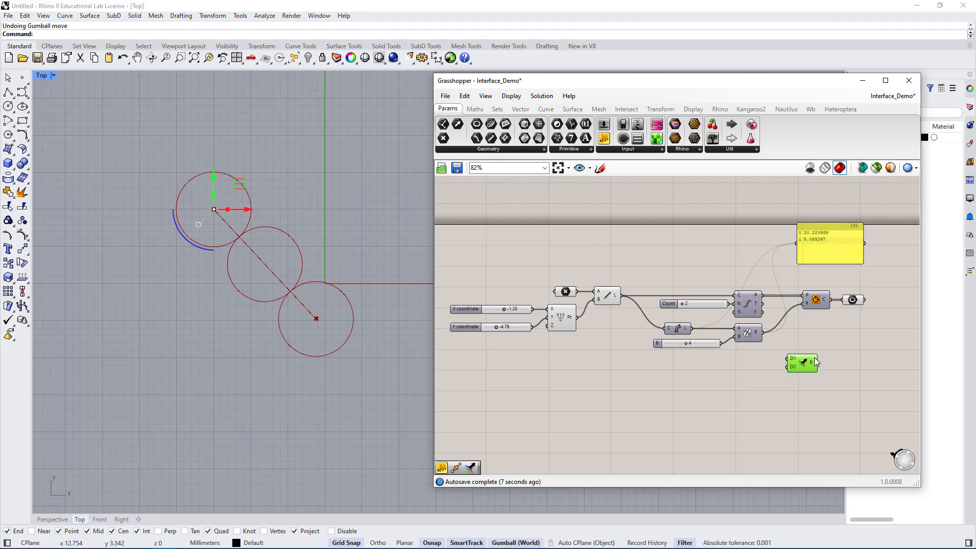
pyautogui.click(854, 361)
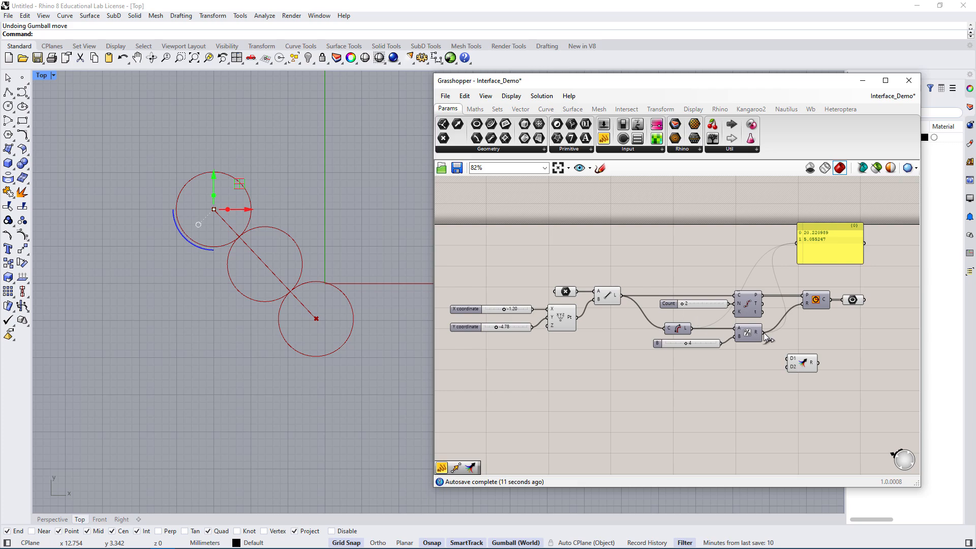
pyautogui.moveTo(767, 332); pyautogui.dragTo(788, 359)
pyautogui.moveTo(691, 328); pyautogui.dragTo(788, 362)
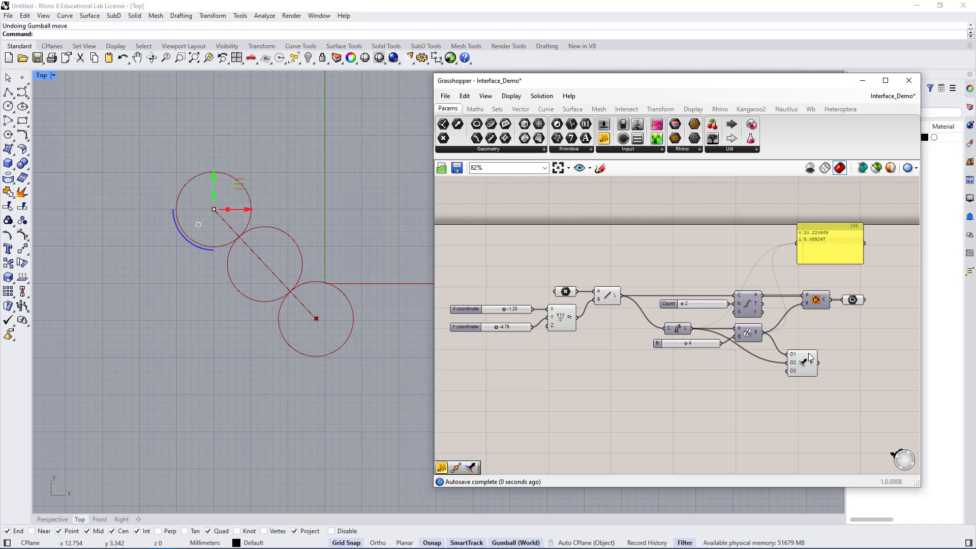
# Duplicate the panel beside Merge, feed it the Merge result instead, and move both slightly down and to the left.
pyautogui.click(830, 252)
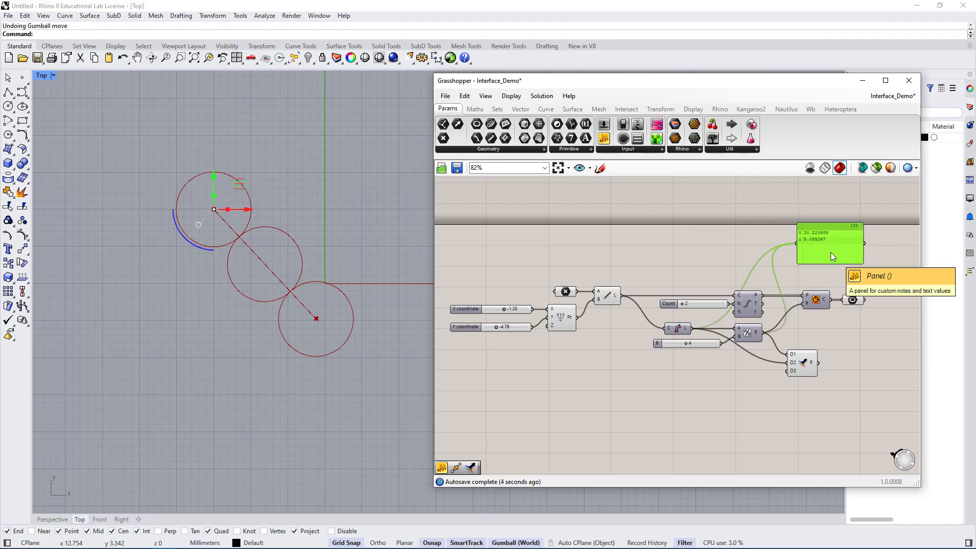
pyautogui.keyDown('alt'); pyautogui.moveTo(830, 252); pyautogui.dragTo(864, 360); pyautogui.keyUp('alt')
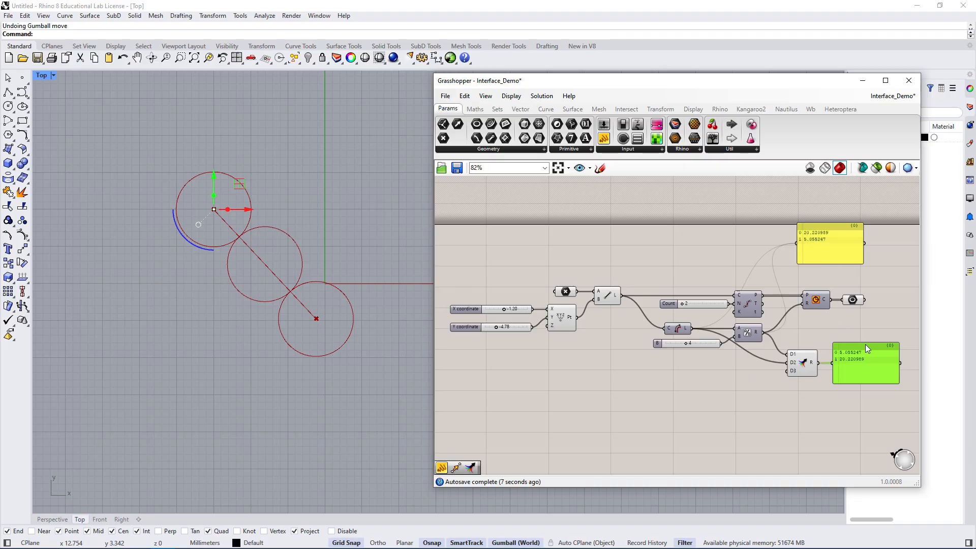
pyautogui.moveTo(866, 336); pyautogui.dragTo(790, 370)
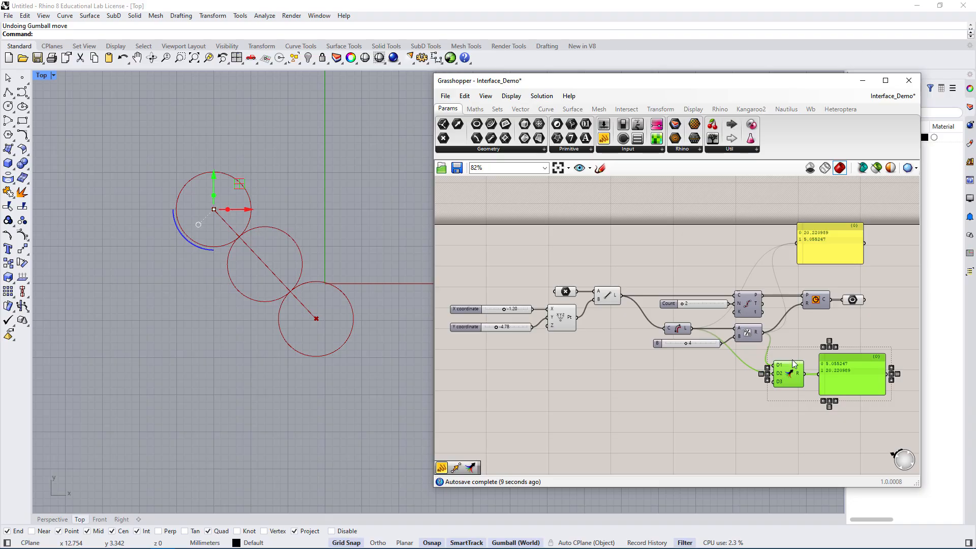
pyautogui.click(872, 341)
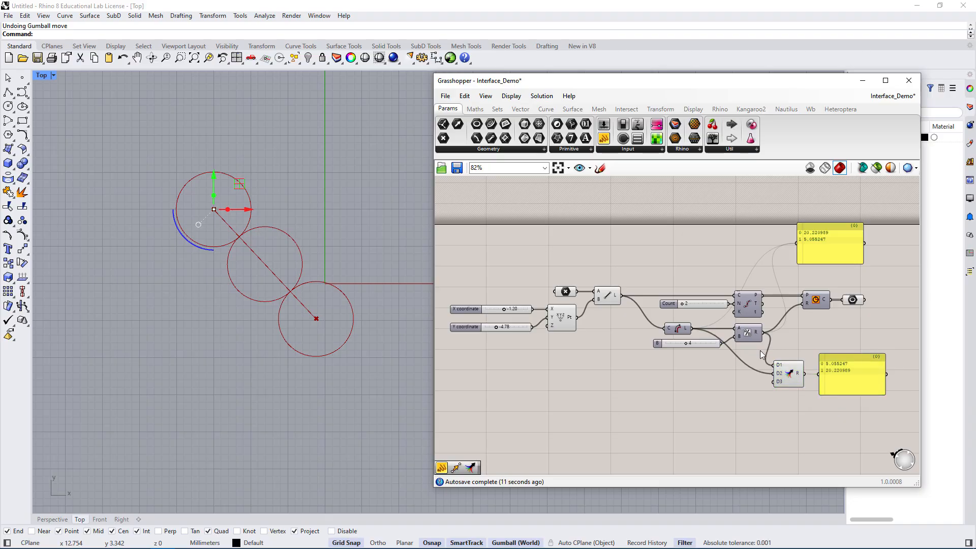
# Swap the Merge inputs so that Length feeds D1 and the Division result feeds D2.
pyautogui.moveTo(692, 329); pyautogui.dragTo(774, 370)
pyautogui.moveTo(692, 329); pyautogui.dragTo(855, 369)
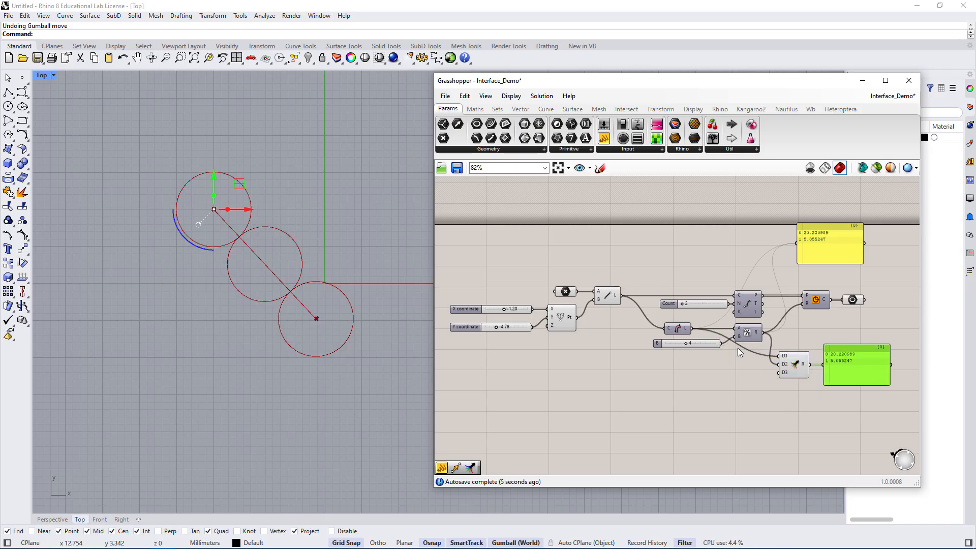
pyautogui.click(847, 409)
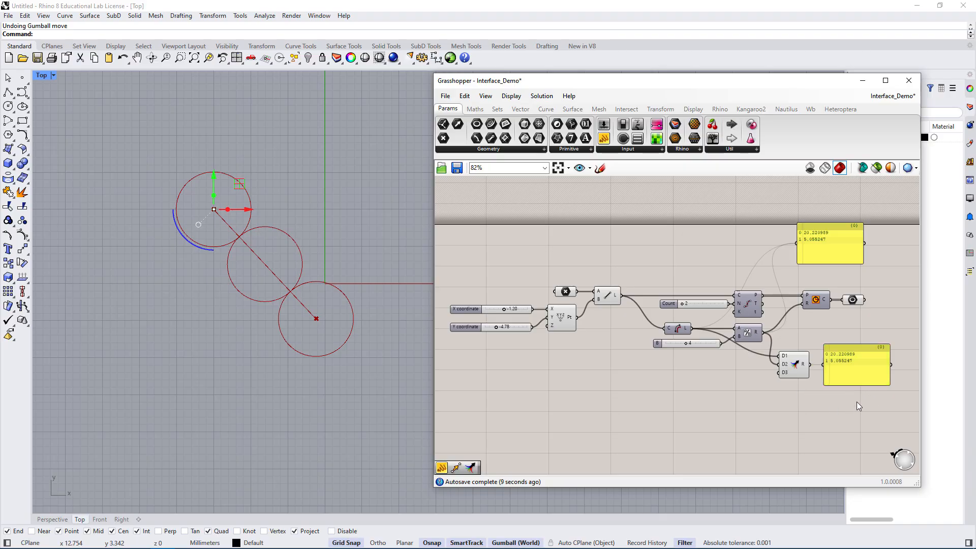
# Delete both panels and the Merge component from the canvas.
pyautogui.moveTo(856, 403); pyautogui.dragTo(830, 362)
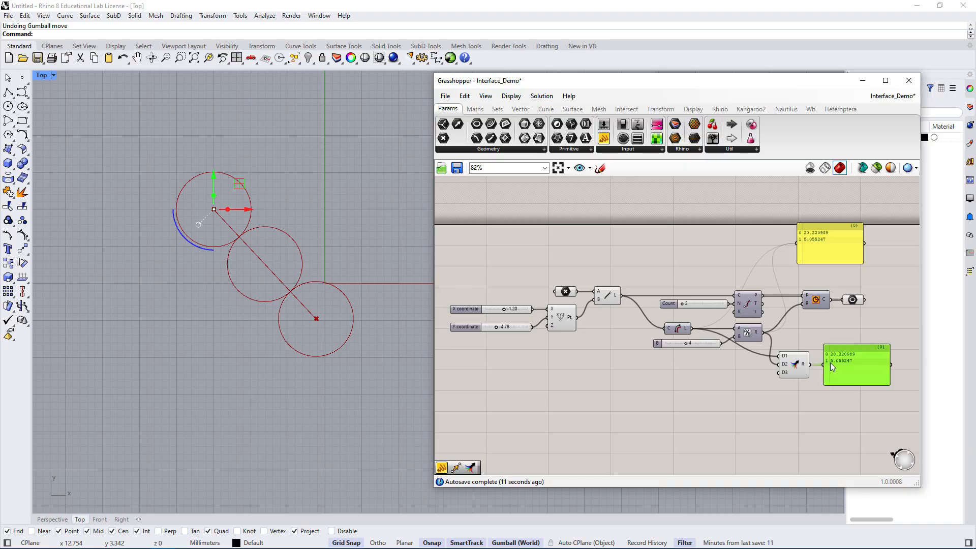
pyautogui.click(844, 239)
pyautogui.press('Delete')
pyautogui.click(852, 368)
pyautogui.press('Delete')
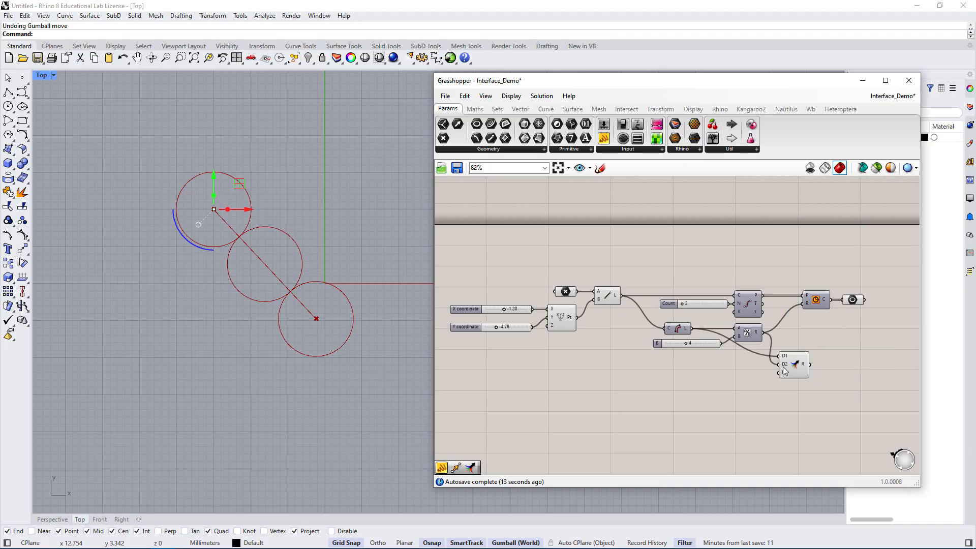
pyautogui.click(794, 372)
pyautogui.press('Delete')
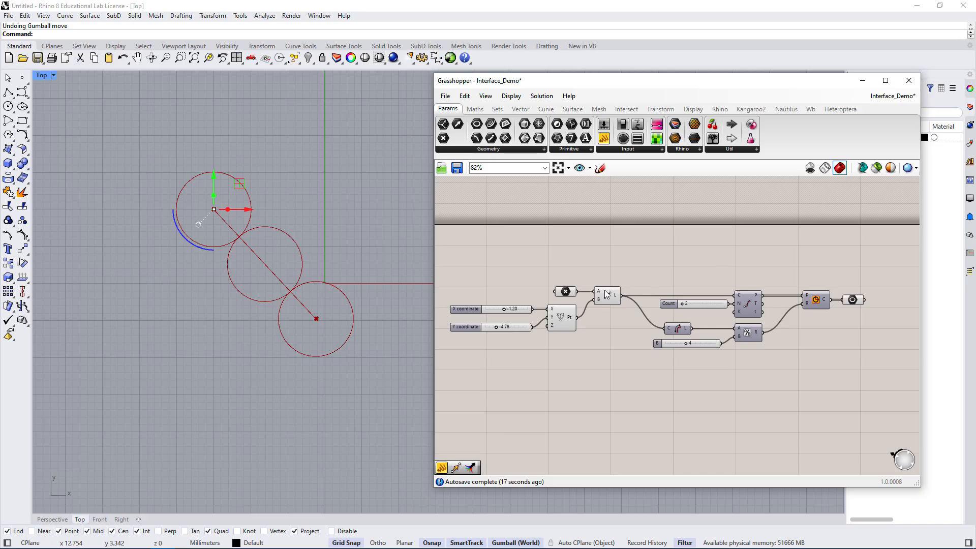
# Move the Length component and the Count slider slightly to the left to tidy the layout.
pyautogui.moveTo(677, 330); pyautogui.dragTo(651, 331)
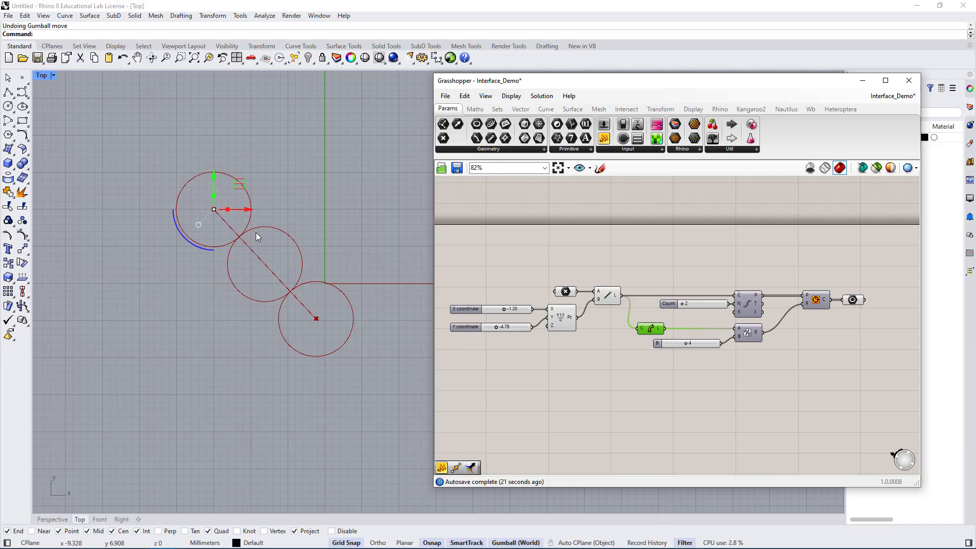
pyautogui.click(819, 301)
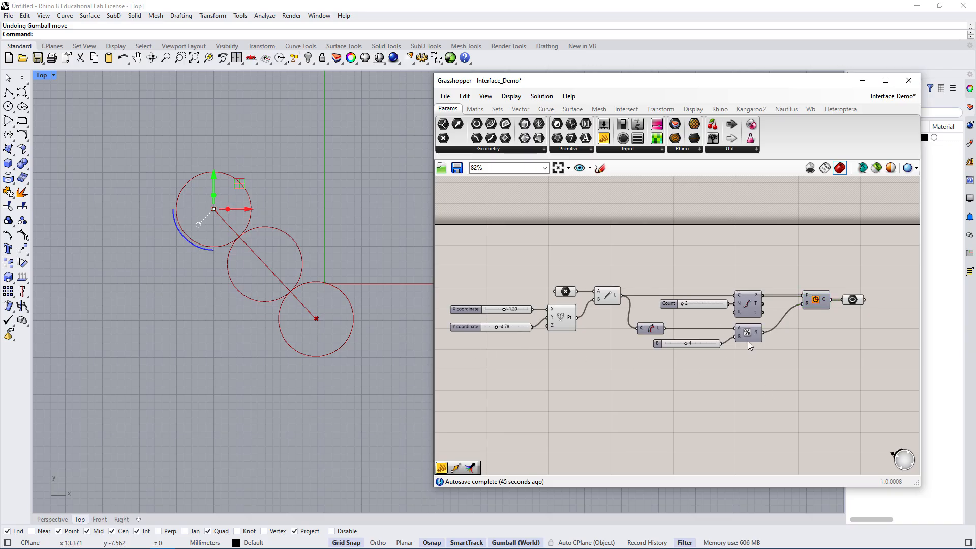
pyautogui.click(709, 305)
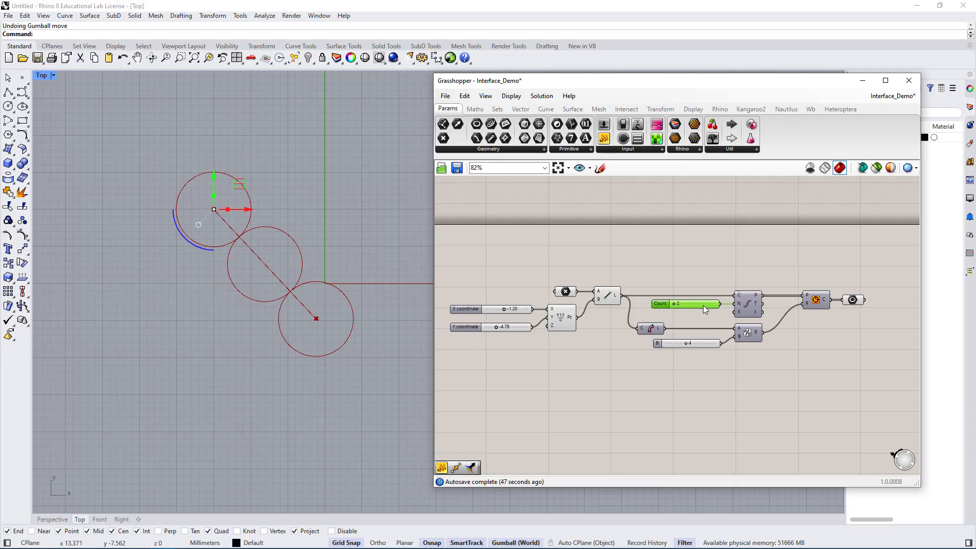
# Select the Line component to highlight its geometry in Rhino, and inspect the Points output of Divide Curve.
pyautogui.click(607, 298)
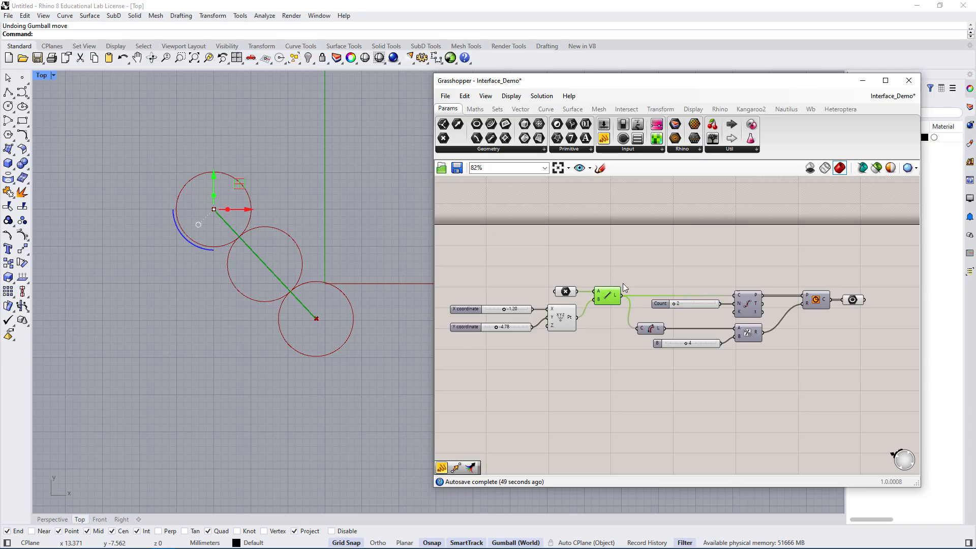
pyautogui.click(748, 303)
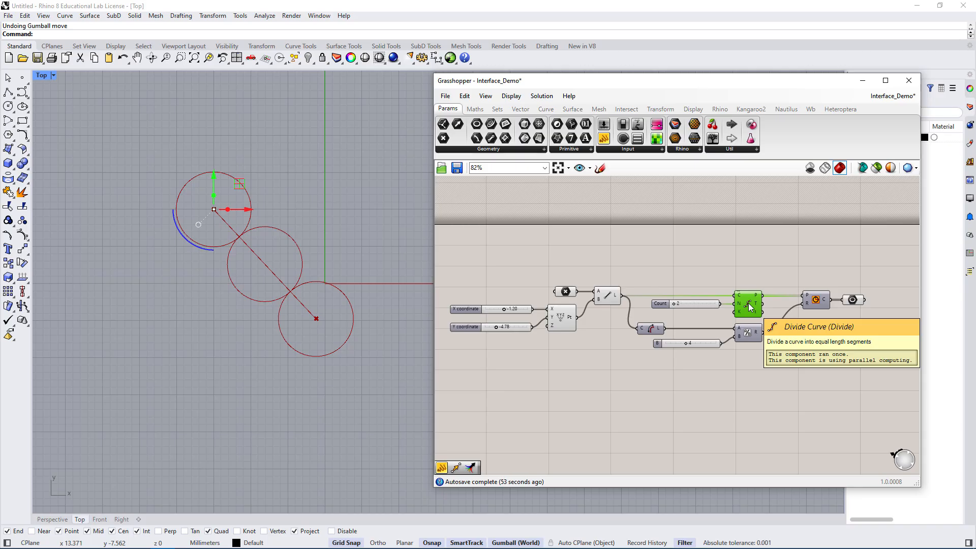
pyautogui.moveTo(757, 297)
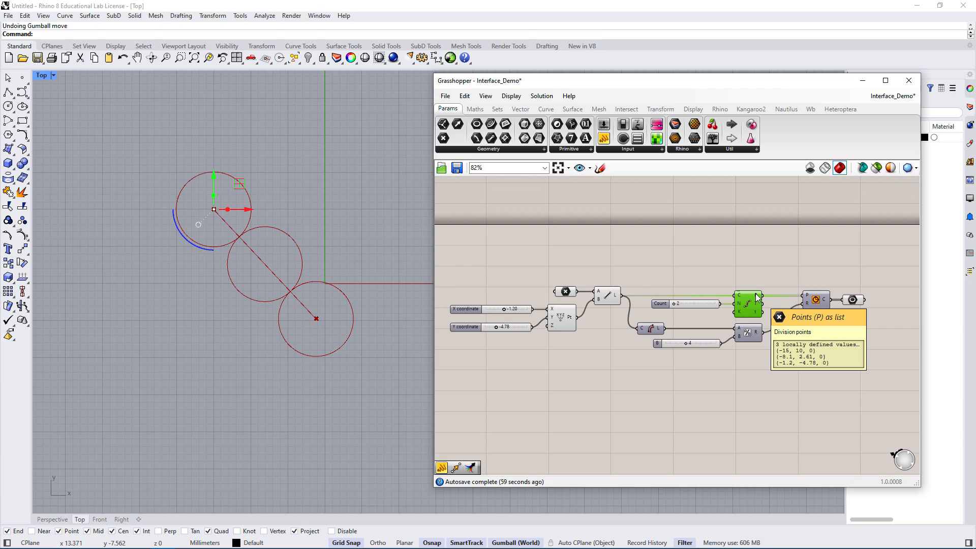
pyautogui.click(768, 270)
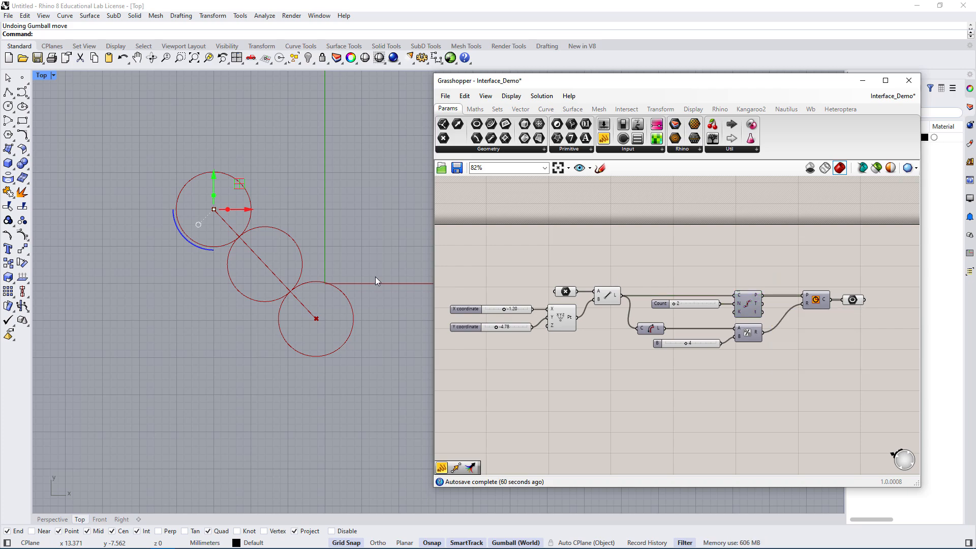
pyautogui.click(691, 303)
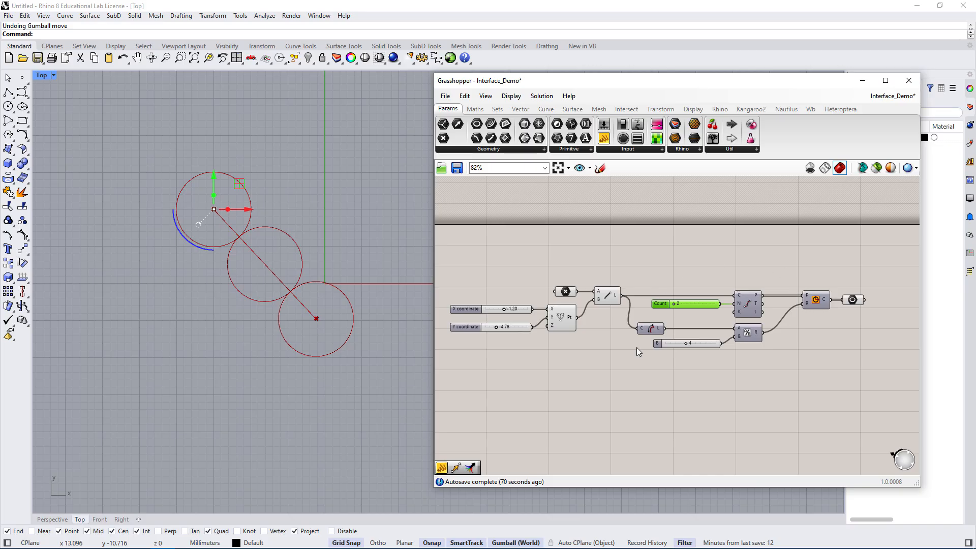
# Turn on the preview of the Divide Curve component to show its division points in the viewport.
pyautogui.moveTo(781, 270); pyautogui.dragTo(730, 312)
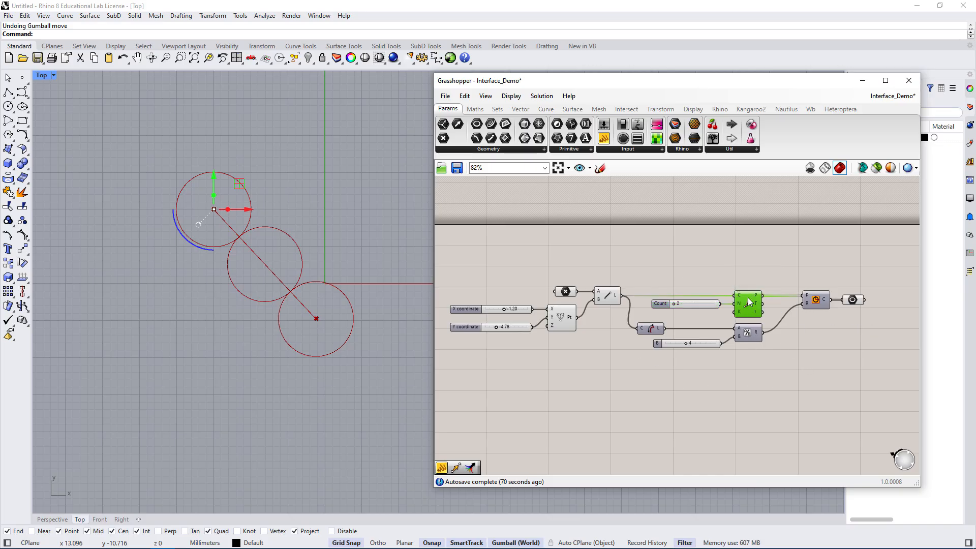
pyautogui.rightClick(749, 302)
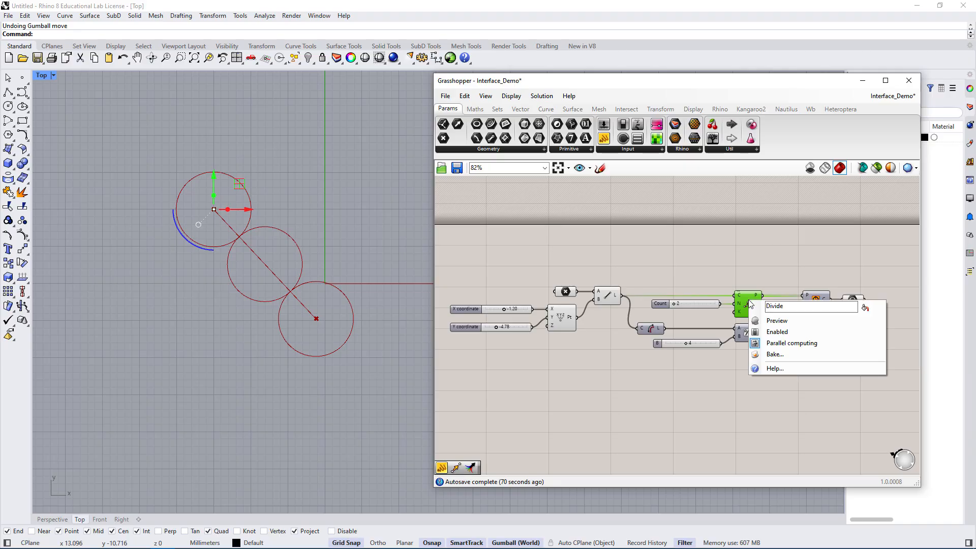
pyautogui.click(782, 321)
pyautogui.click(785, 388)
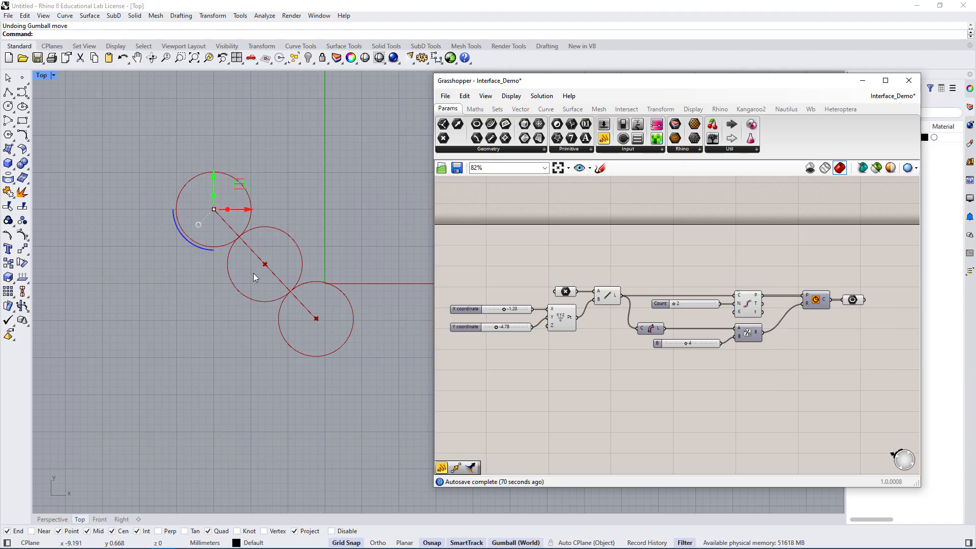
# Turn off the preview of the Divide Curve component to hide its division points in the viewport.
pyautogui.click(747, 303)
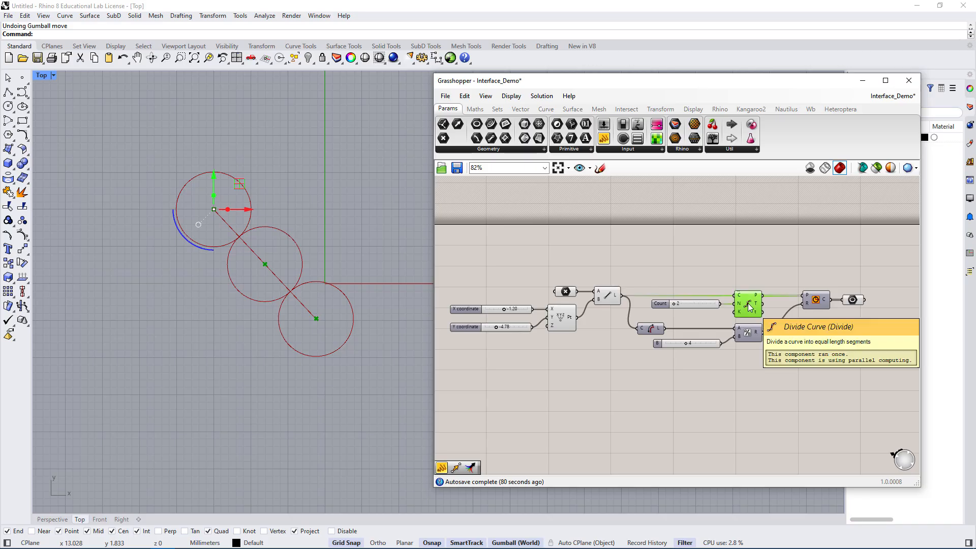
pyautogui.middleClick(748, 302)
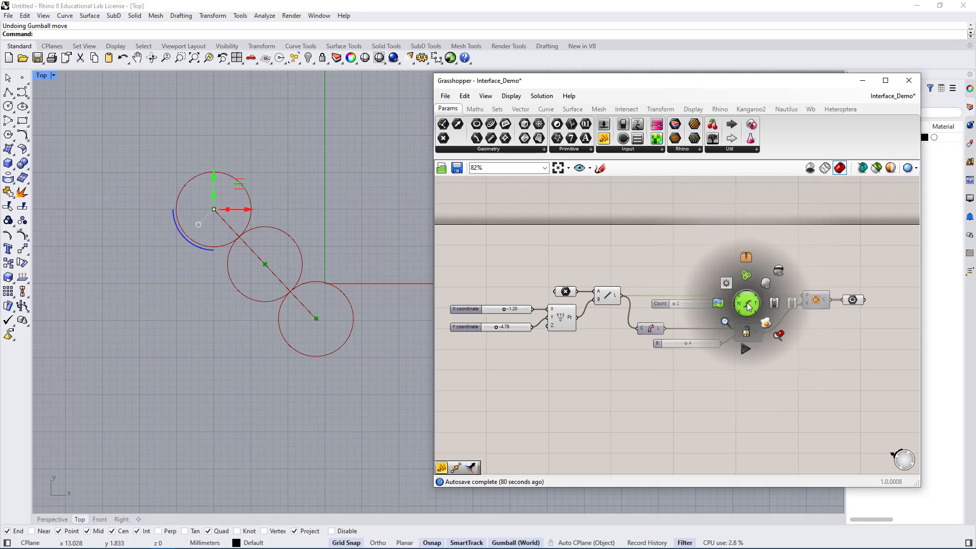
pyautogui.click(780, 271)
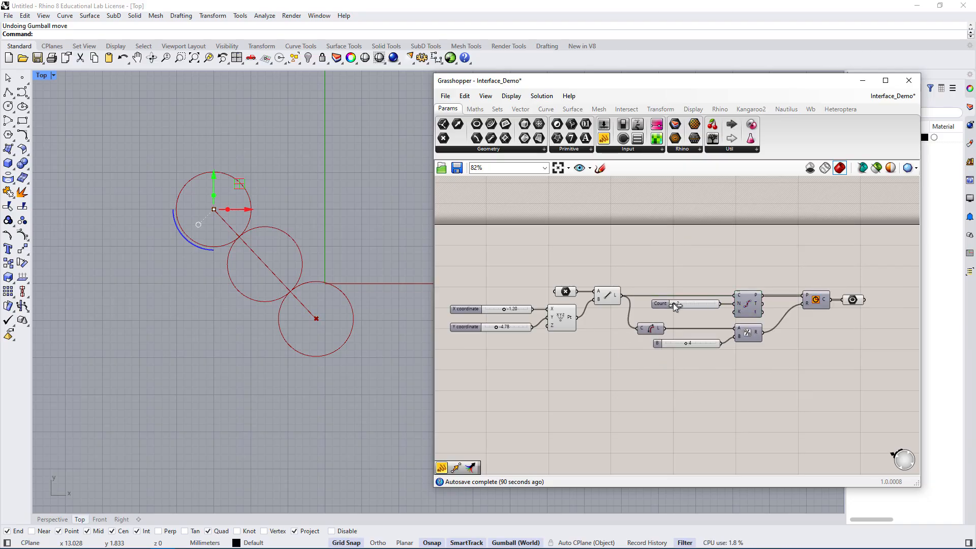
# Try a value of 4 on the Count slider and reset it to 2.
pyautogui.moveTo(673, 303)
pyautogui.mouseDown()
pyautogui.moveTo(685, 303)
pyautogui.moveTo(674, 304)
pyautogui.mouseUp()
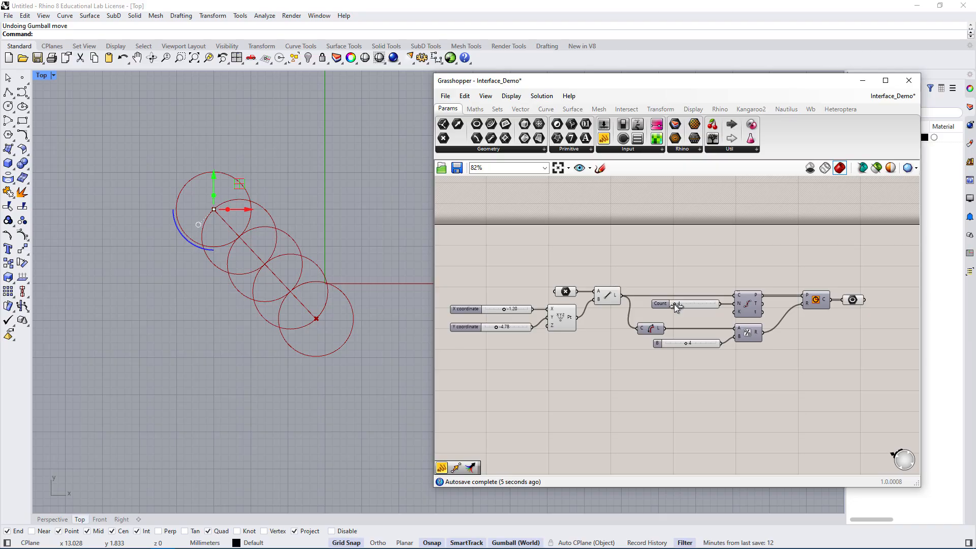
pyautogui.doubleClick(691, 305)
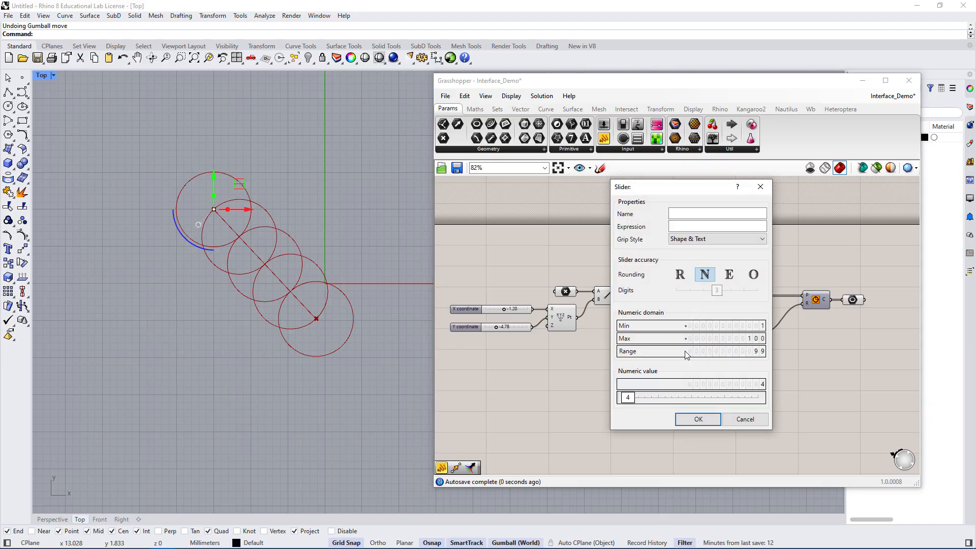
pyautogui.click(697, 399)
pyautogui.write('2')
pyautogui.click(698, 419)
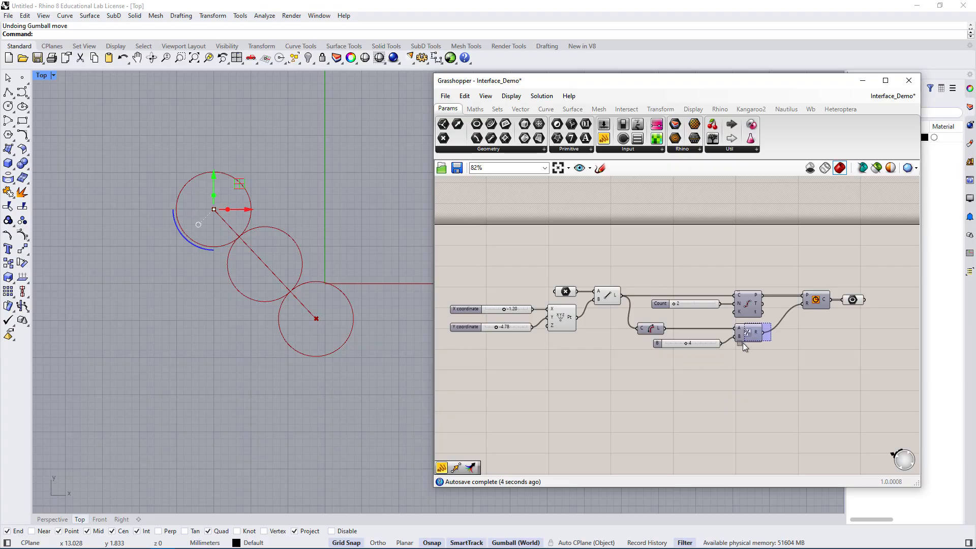
# Highlight the Division component and the Count slider in turn to trace how their wires drive the circles.
pyautogui.moveTo(742, 343); pyautogui.dragTo(740, 349)
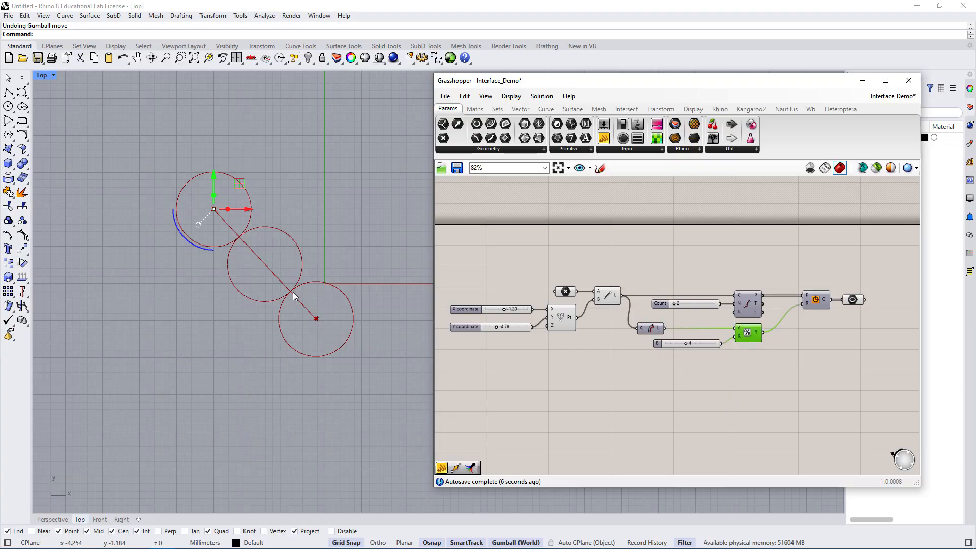
pyautogui.click(685, 303)
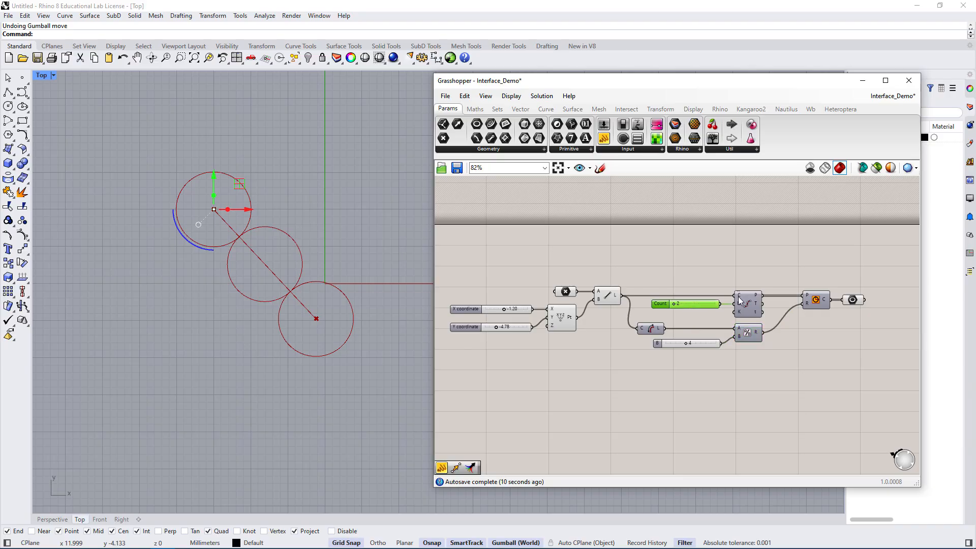
pyautogui.click(745, 338)
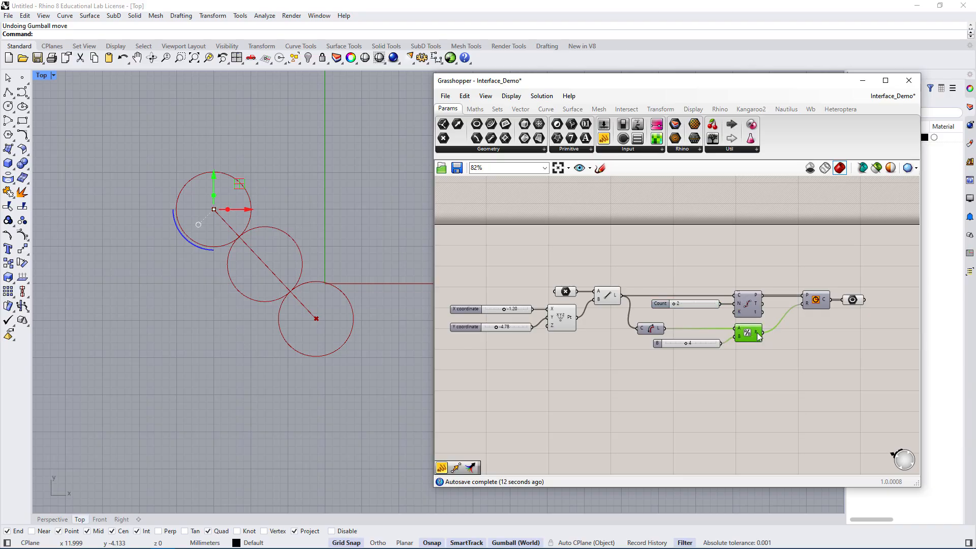
pyautogui.click(687, 307)
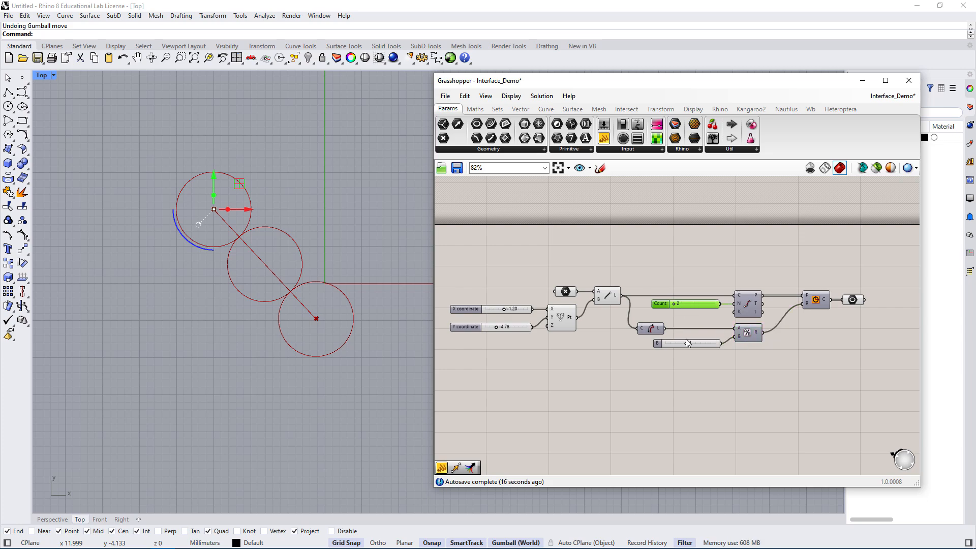
# Move the Division, Circle and output geometry components to the right to make room on the canvas.
pyautogui.moveTo(866, 277); pyautogui.dragTo(810, 310)
pyautogui.keyDown('shift'); pyautogui.click(754, 335); pyautogui.keyUp('shift')
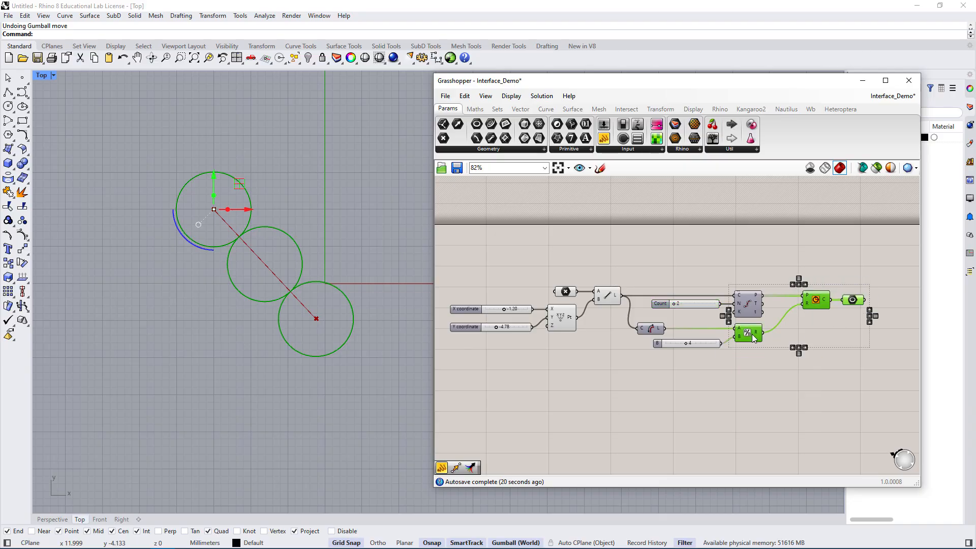
pyautogui.moveTo(754, 335); pyautogui.dragTo(800, 337)
pyautogui.click(773, 376)
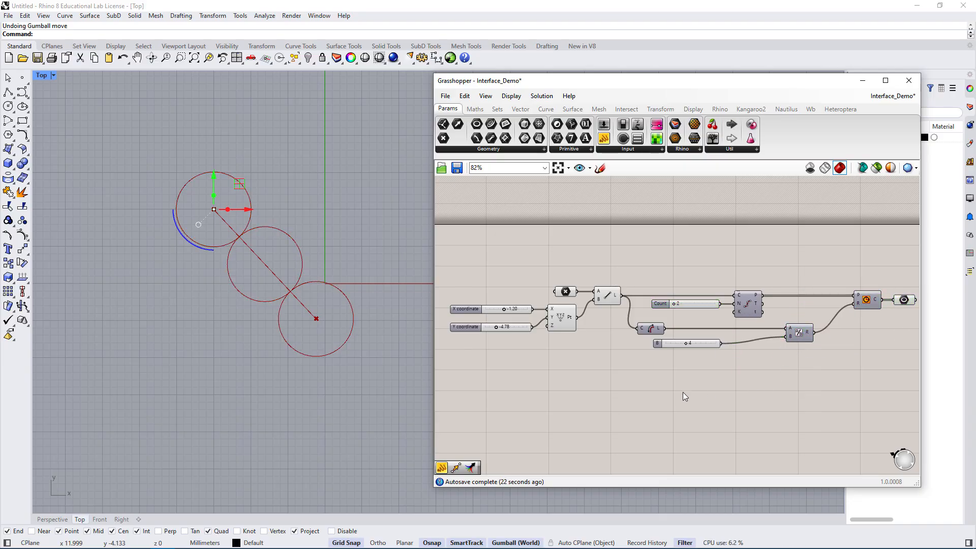
# Add a Multiplication component and place it below and to the left of the Division component.
pyautogui.doubleClick(690, 388)
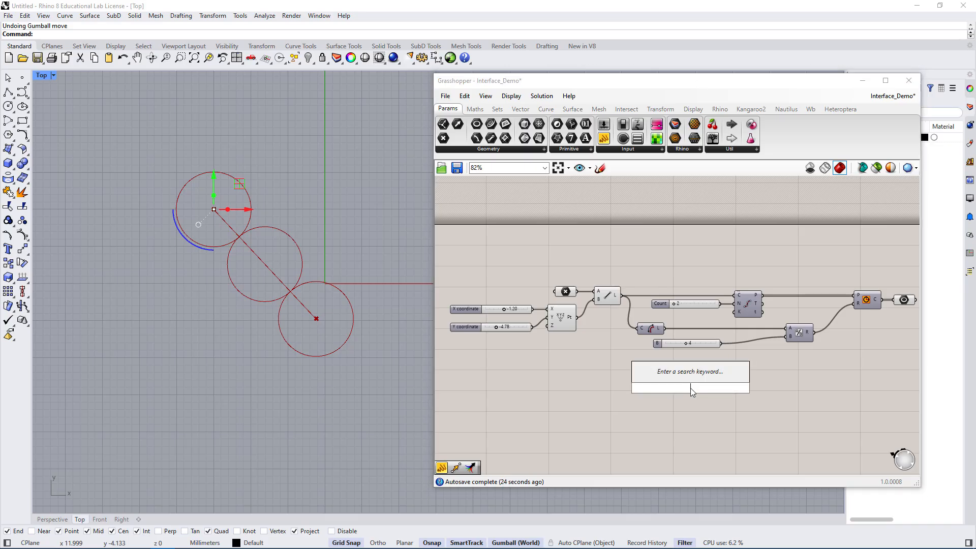
pyautogui.write('*')
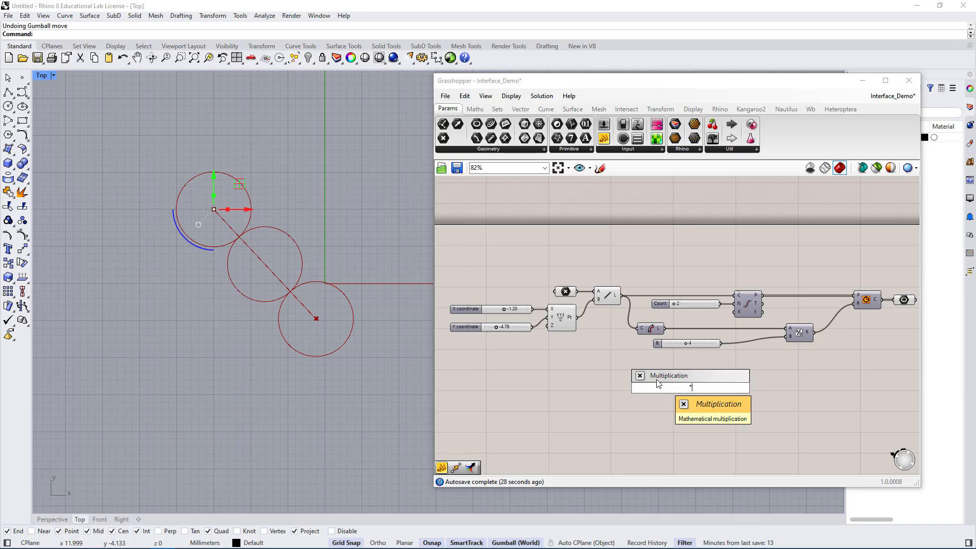
pyautogui.doubleClick(703, 387)
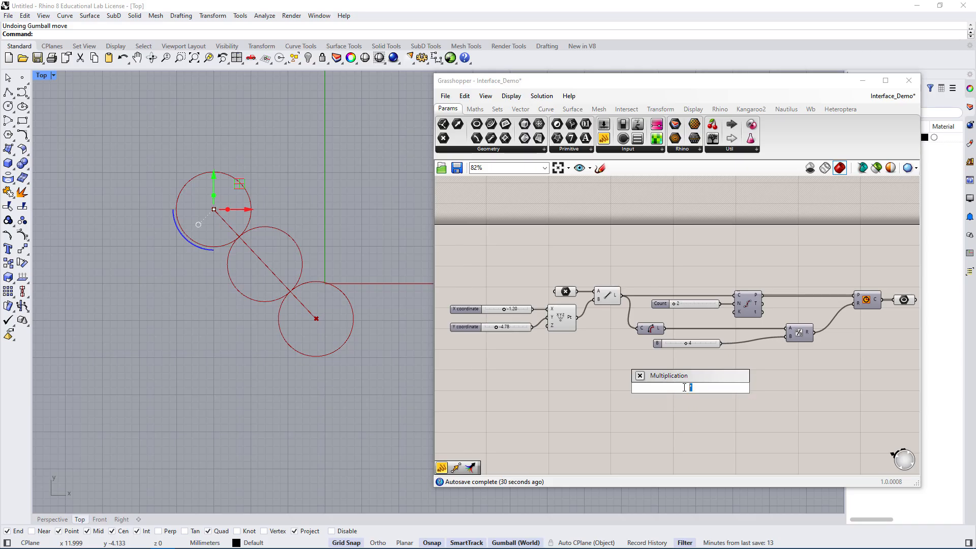
pyautogui.press('Return')
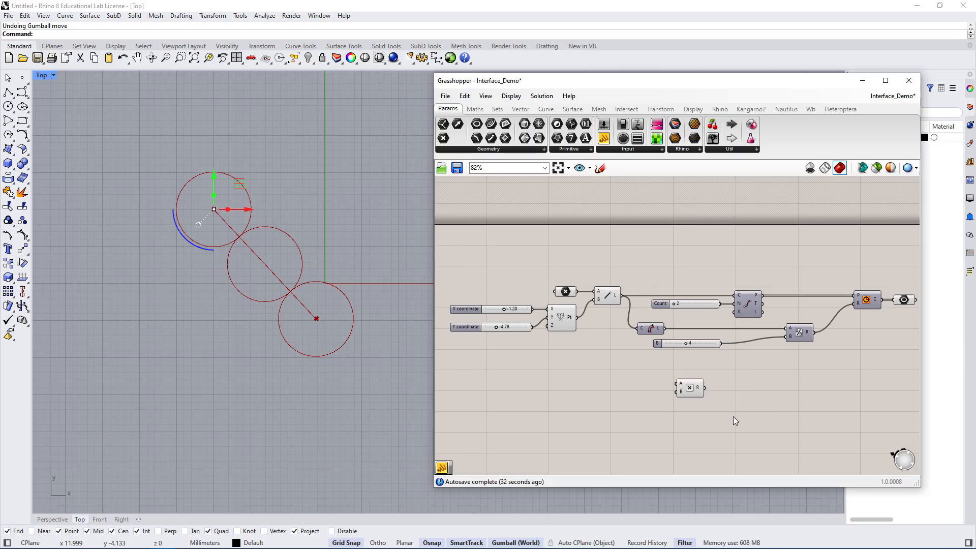
pyautogui.moveTo(692, 391); pyautogui.dragTo(739, 375)
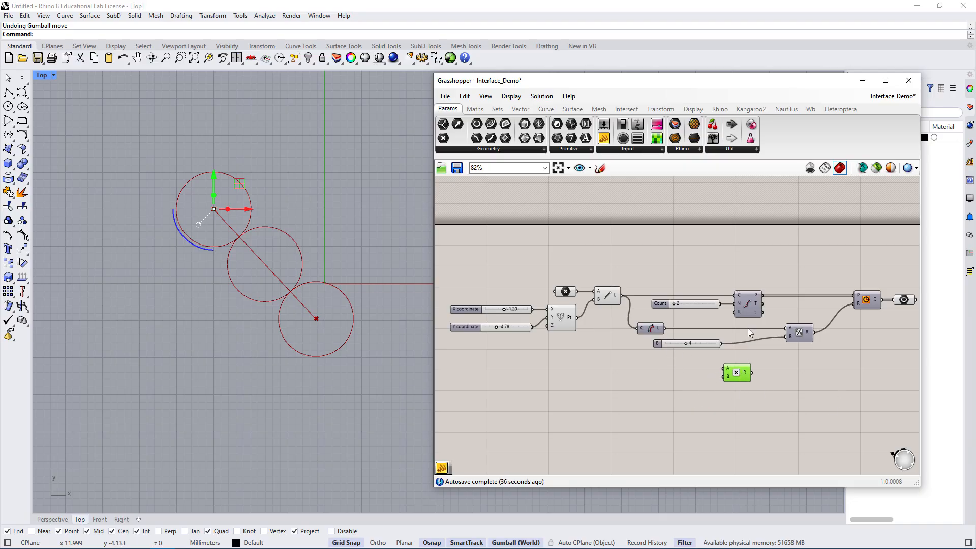
# Shift the Count and divisor sliders to the left and connect the Count slider to Multiplication's A input.
pyautogui.moveTo(701, 345); pyautogui.dragTo(676, 354)
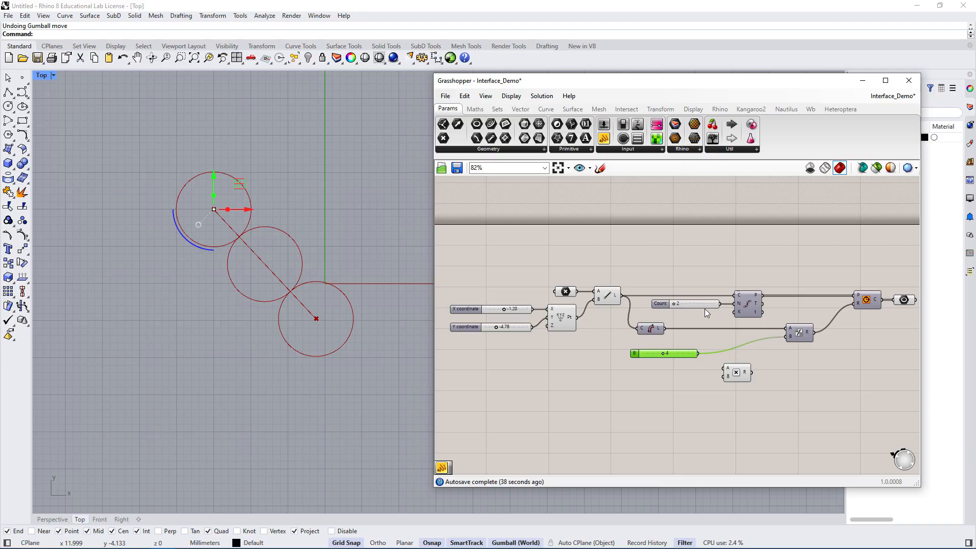
pyautogui.moveTo(718, 304); pyautogui.dragTo(666, 365)
pyautogui.click(788, 395)
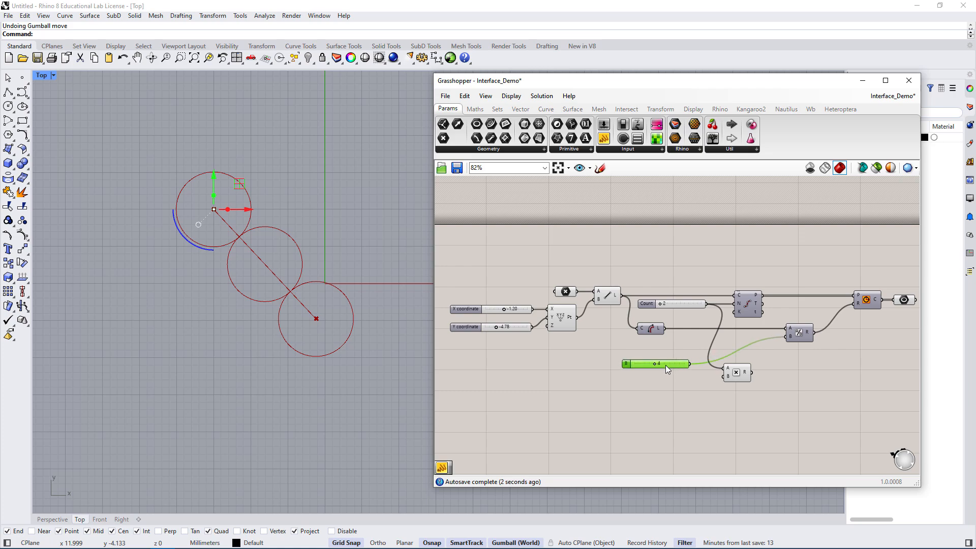
# Add a compact panel containing 2 below the divisor slider and connect it to Multiplication's B input.
pyautogui.doubleClick(676, 395)
pyautogui.write('pan')
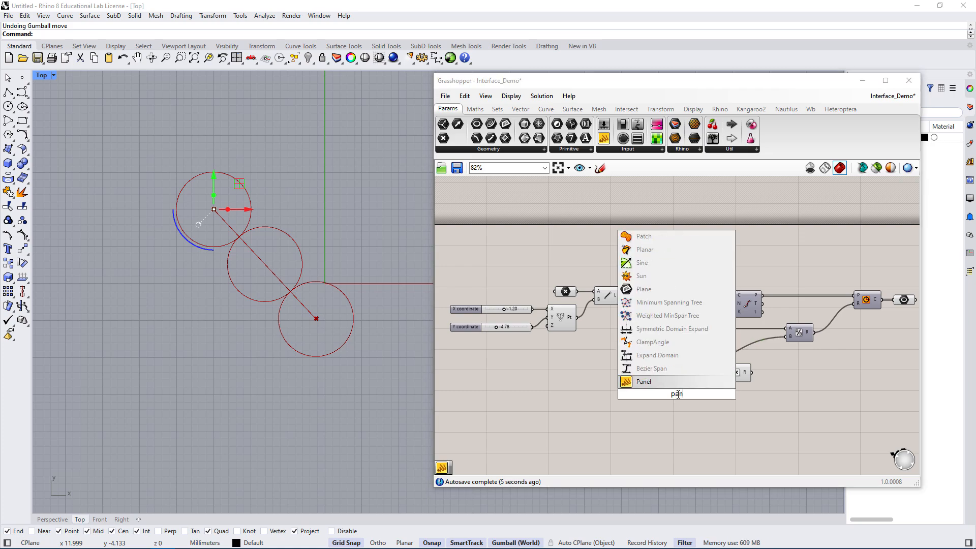
pyautogui.click(682, 381)
pyautogui.doubleClick(682, 379)
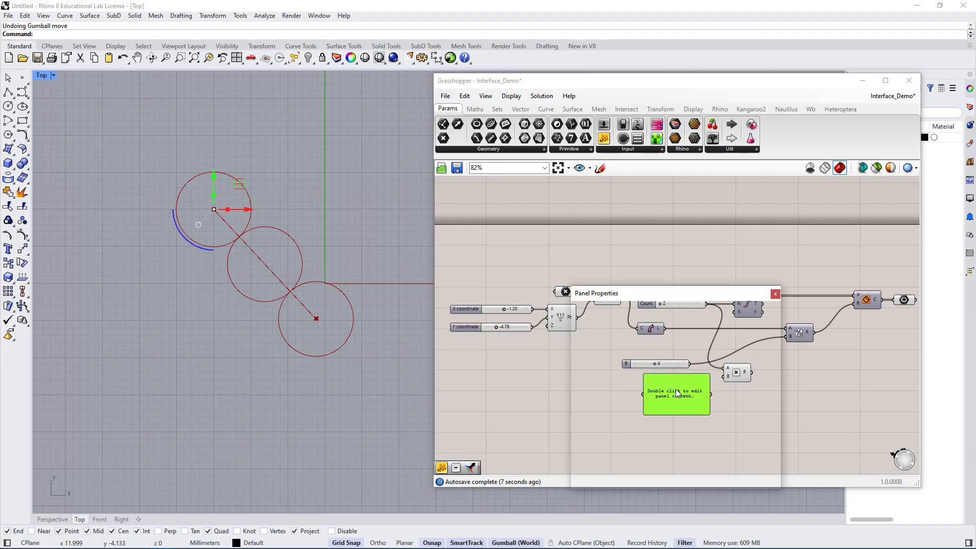
pyautogui.write('2')
pyautogui.click(709, 481)
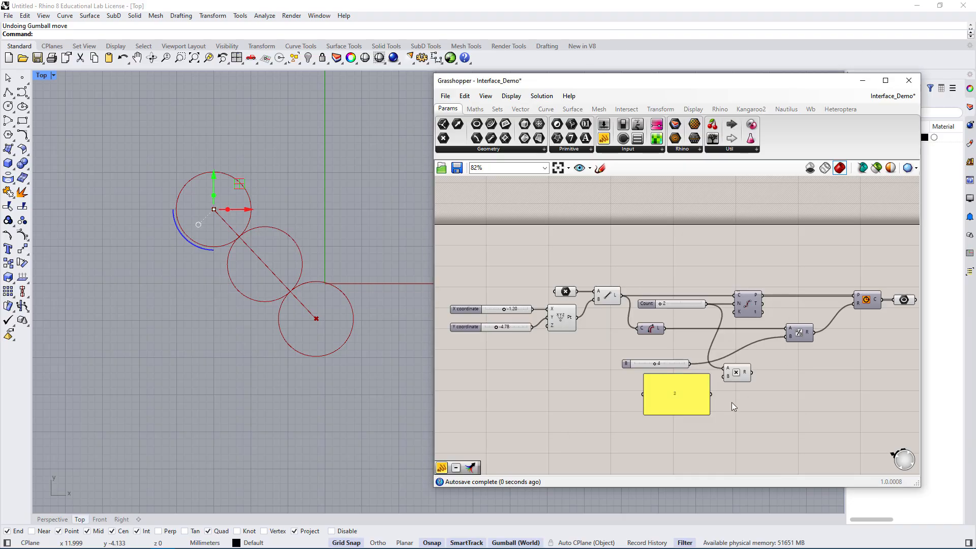
pyautogui.moveTo(708, 411)
pyautogui.mouseDown()
pyautogui.moveTo(667, 382)
pyautogui.moveTo(723, 376)
pyautogui.mouseUp()
pyautogui.moveTo(626, 364); pyautogui.dragTo(634, 360)
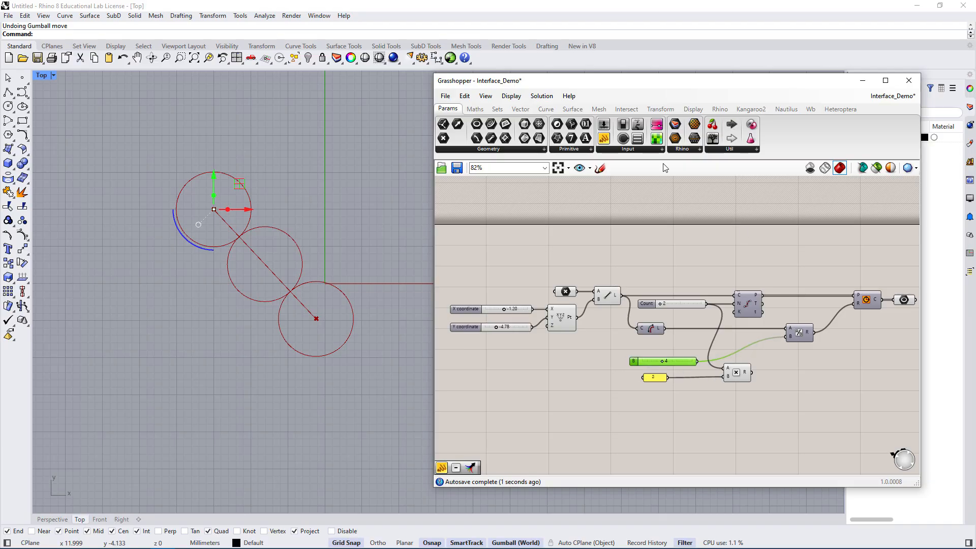
# Add a second panel and connect Multiplication's result to it to inspect the output.
pyautogui.moveTo(603, 138); pyautogui.dragTo(824, 391)
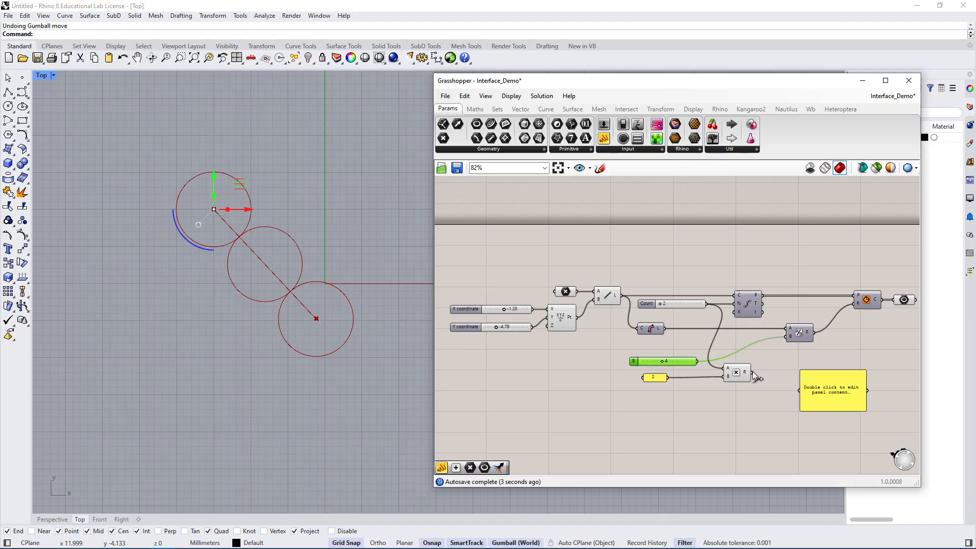
pyautogui.moveTo(752, 373); pyautogui.dragTo(788, 391)
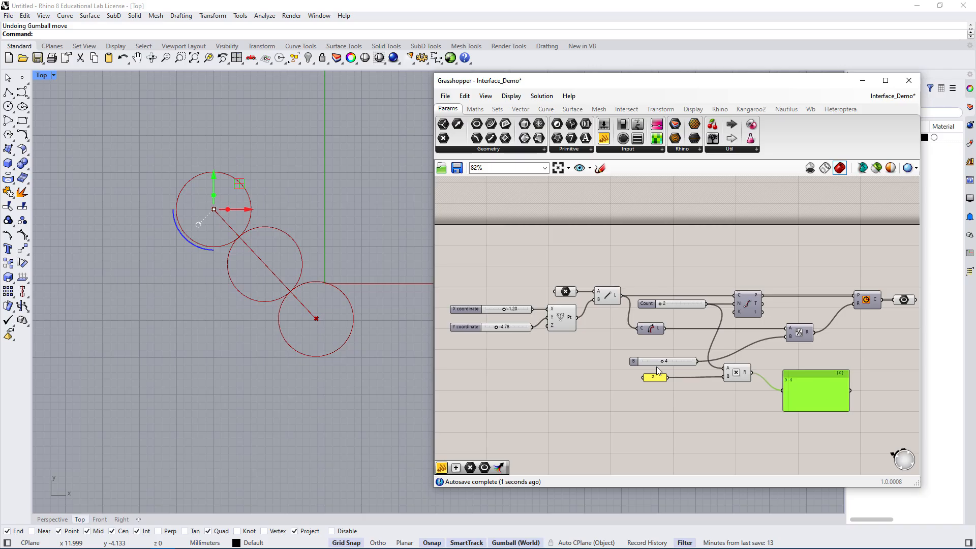
# Delete the divisor slider and connect Multiplication's result to Division's B input, moving Multiplication and its input panel up.
pyautogui.moveTo(682, 361); pyautogui.dragTo(700, 425)
pyautogui.press('Delete')
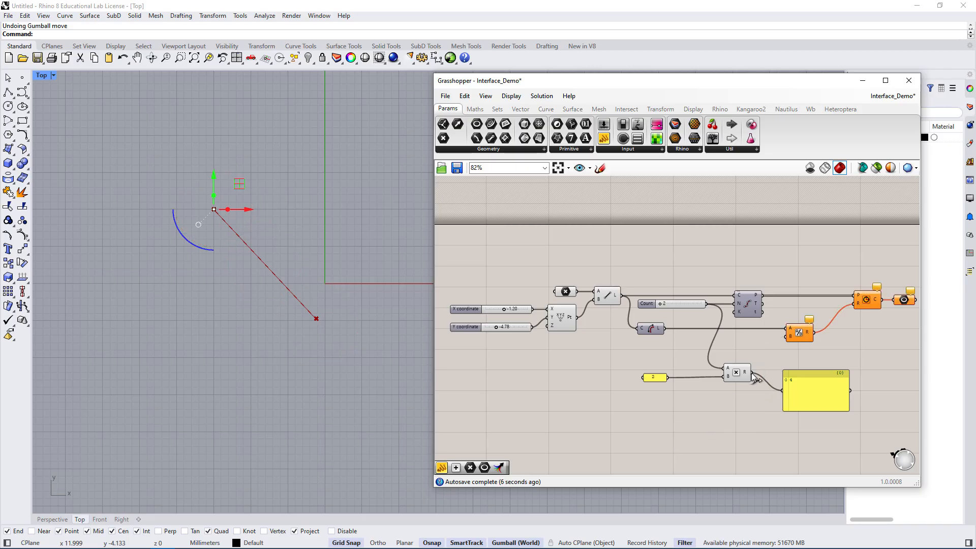
pyautogui.moveTo(752, 372); pyautogui.dragTo(749, 350)
pyautogui.moveTo(664, 376); pyautogui.dragTo(726, 350)
# Delete the panel that displays Multiplication's result.
pyautogui.click(819, 394)
pyautogui.press('Delete')
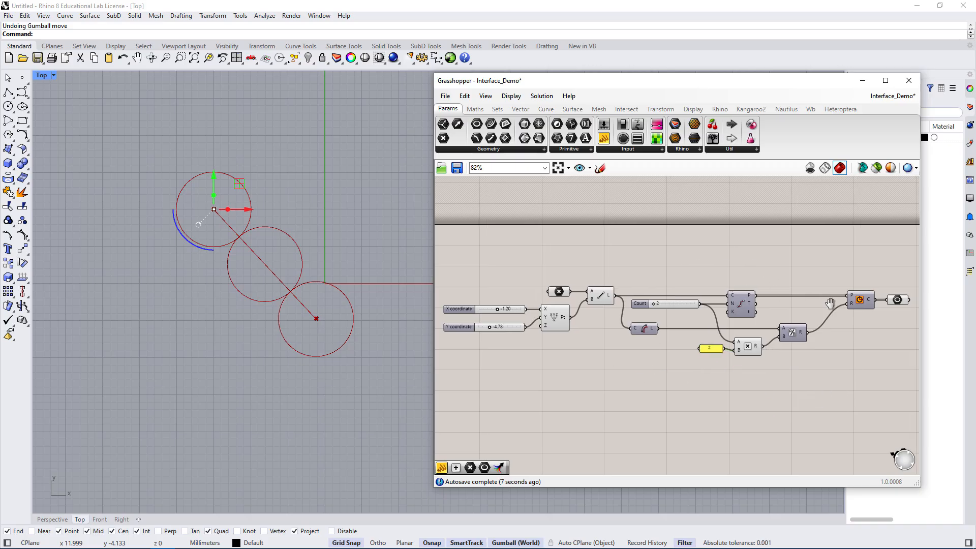
# Align the Divide Curve and Division components along their right edges.
pyautogui.moveTo(904, 312); pyautogui.dragTo(825, 310, button='right')
pyautogui.moveTo(855, 278); pyautogui.dragTo(824, 258)
pyautogui.click(669, 304)
pyautogui.keyDown('shift'); pyautogui.click(721, 329); pyautogui.keyUp('shift')
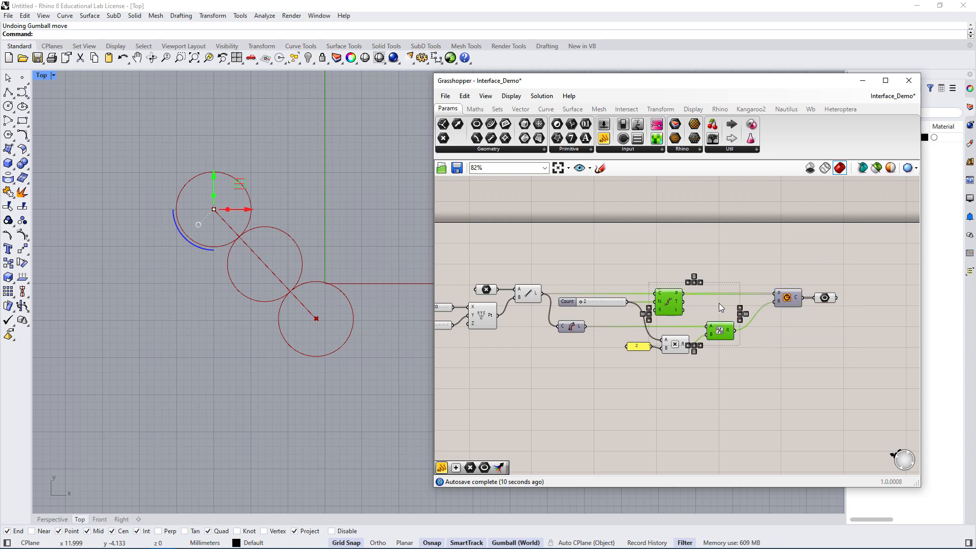
pyautogui.click(701, 282)
pyautogui.click(772, 266)
# Move the count slider above the Line component and set it to 8.
pyautogui.moveTo(578, 270); pyautogui.dragTo(592, 269, button='right')
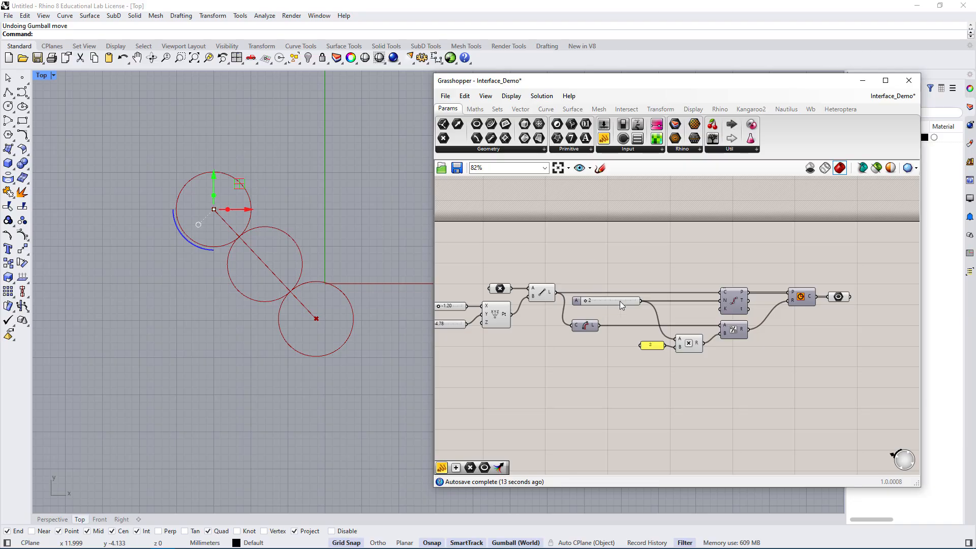
pyautogui.moveTo(626, 301); pyautogui.dragTo(536, 246)
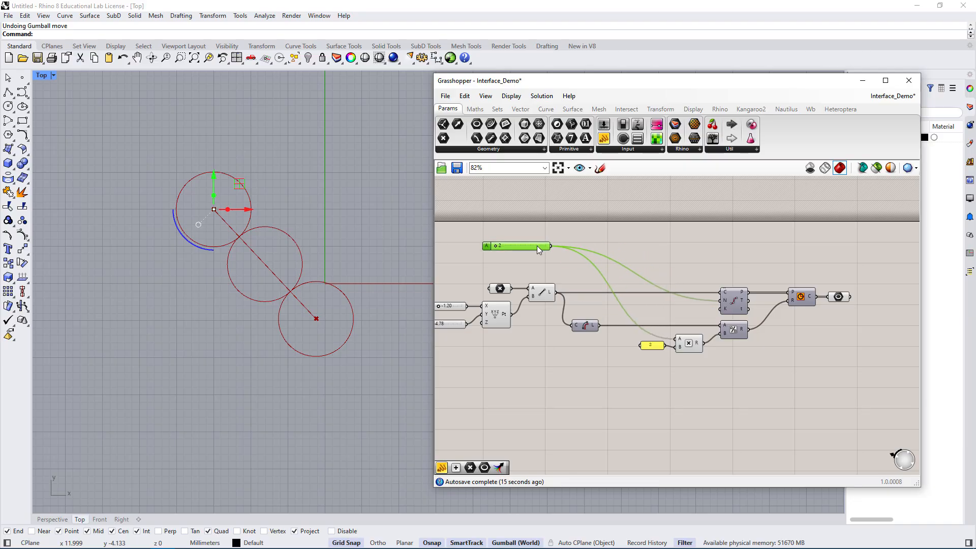
pyautogui.moveTo(538, 246); pyautogui.dragTo(714, 256, button='right')
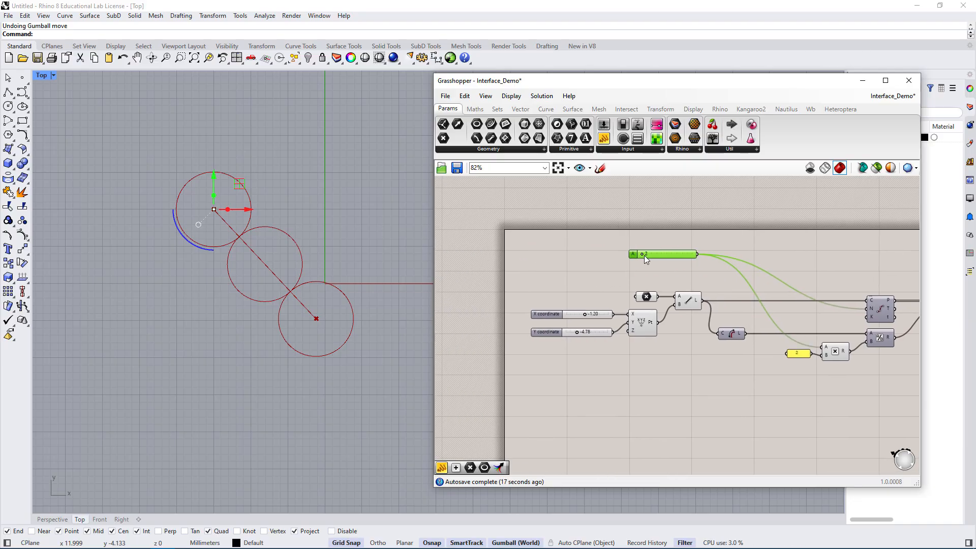
pyautogui.moveTo(642, 255); pyautogui.dragTo(644, 253)
pyautogui.click(727, 250)
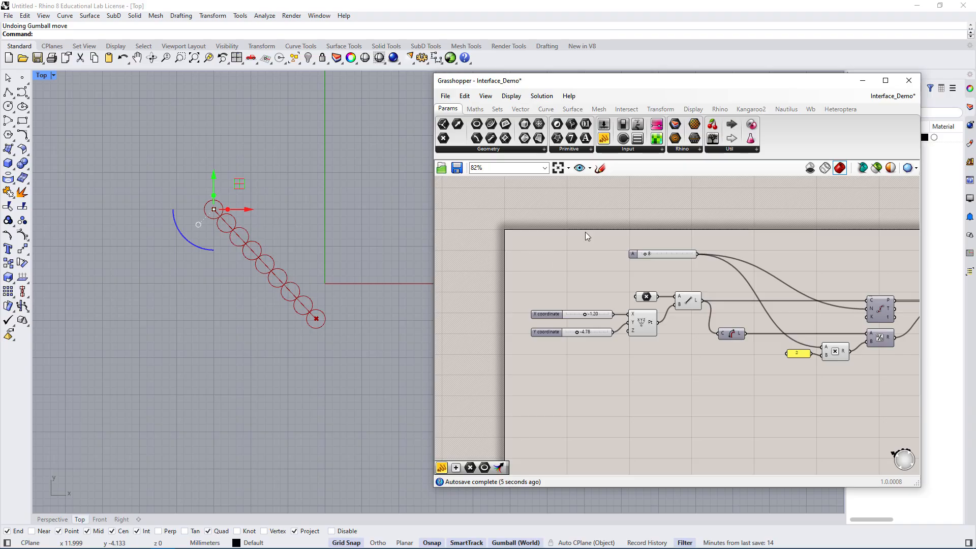
# Move the line's start point up and to the left in Rhino's Top viewport with the gumball.
pyautogui.click(341, 182)
pyautogui.moveTo(179, 170); pyautogui.dragTo(279, 247)
pyautogui.moveTo(239, 184); pyautogui.dragTo(210, 137)
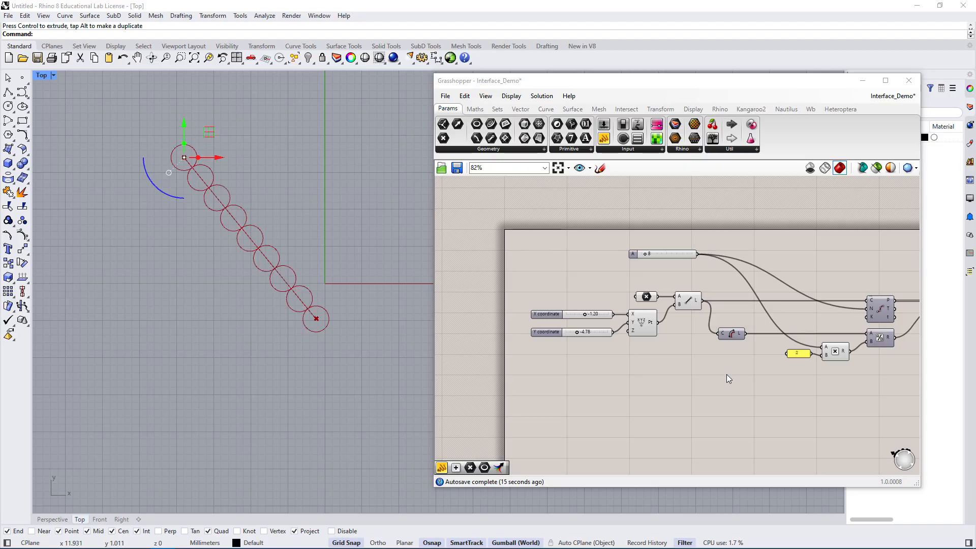
# Move the count slider back down between the Line and Divide Curve components.
pyautogui.moveTo(855, 316); pyautogui.dragTo(785, 313, button='right')
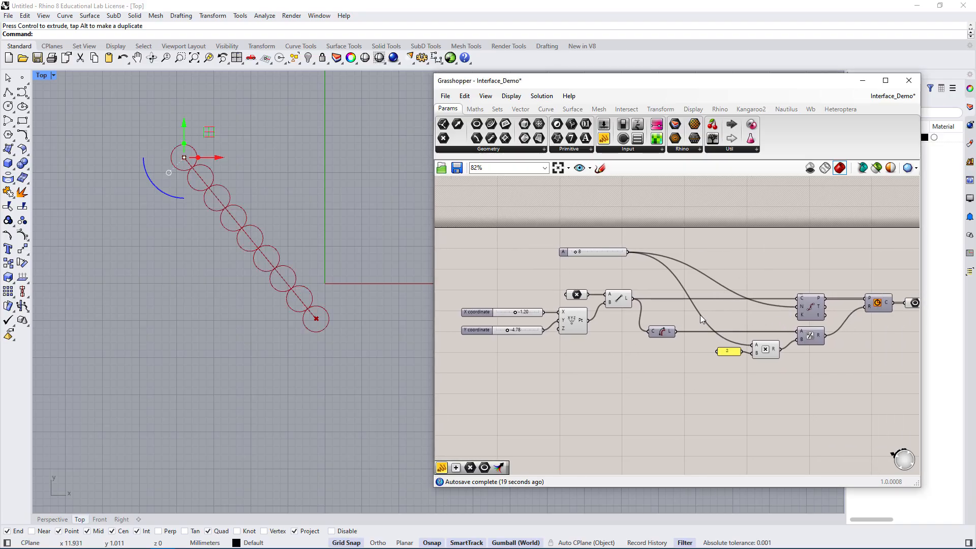
pyautogui.moveTo(678, 230); pyautogui.dragTo(544, 259)
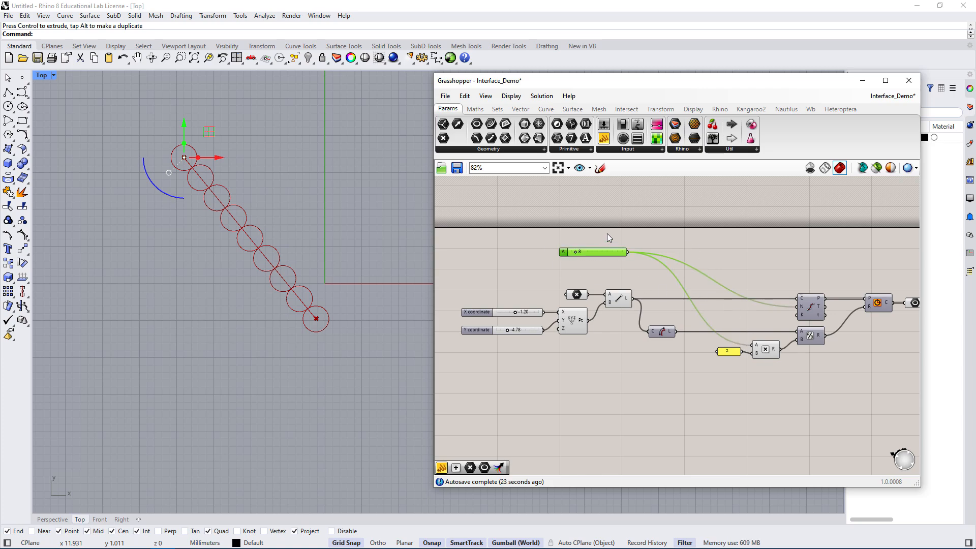
pyautogui.moveTo(606, 251); pyautogui.dragTo(710, 307)
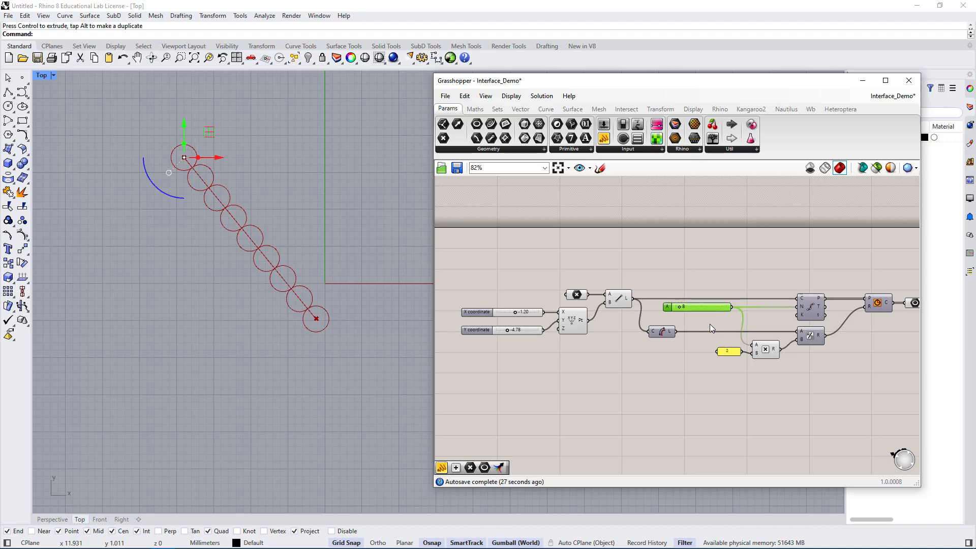